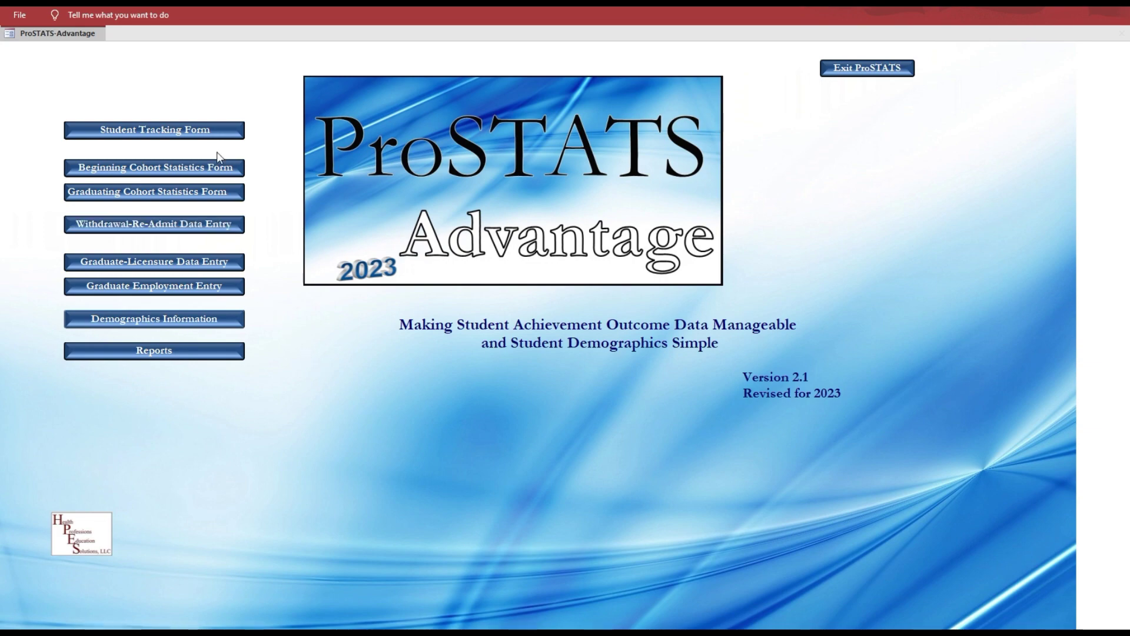
# - Open the Student Tracking Form and load a student's record showing SP25 Traditional-pathway graduation
pyautogui.click(196, 130)
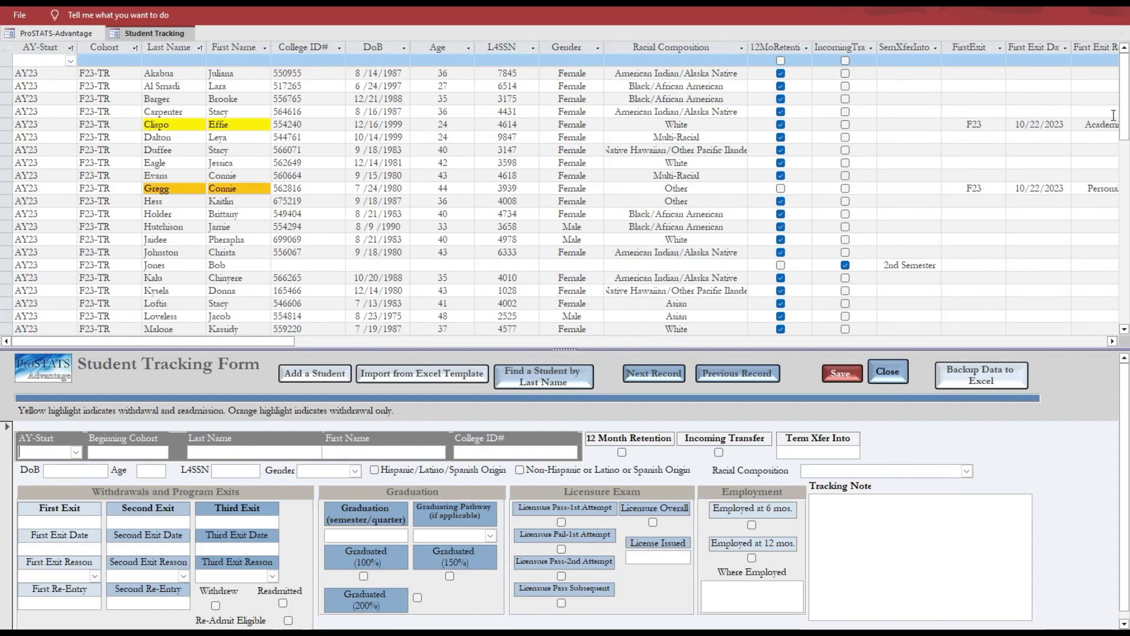
pyautogui.moveTo(1127, 114); pyautogui.dragTo(1101, 117)
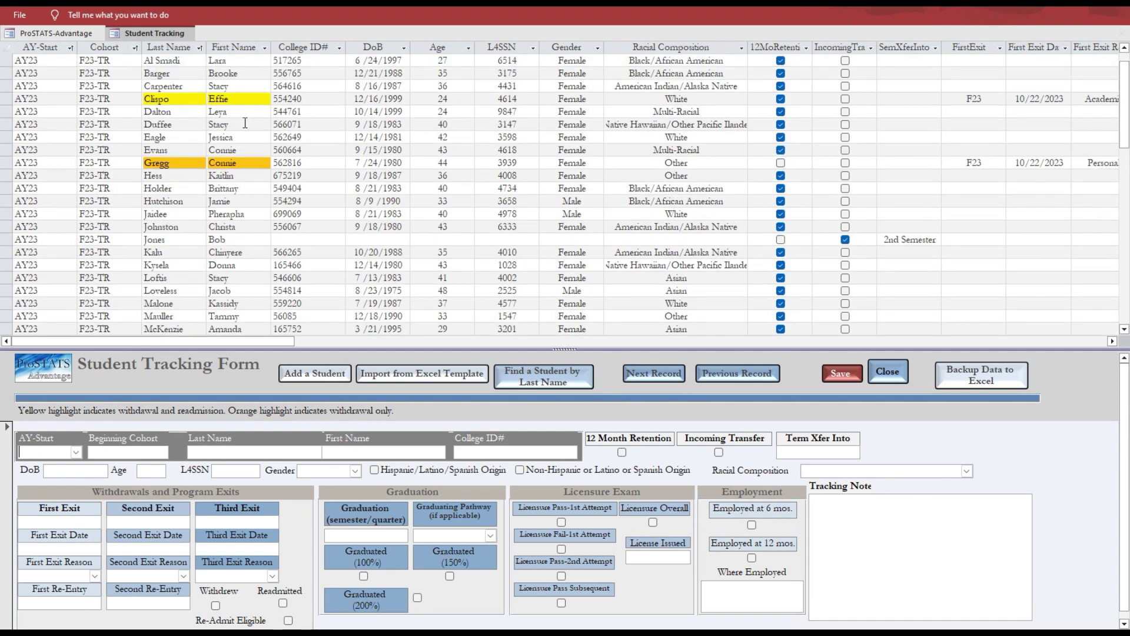
pyautogui.click(245, 123)
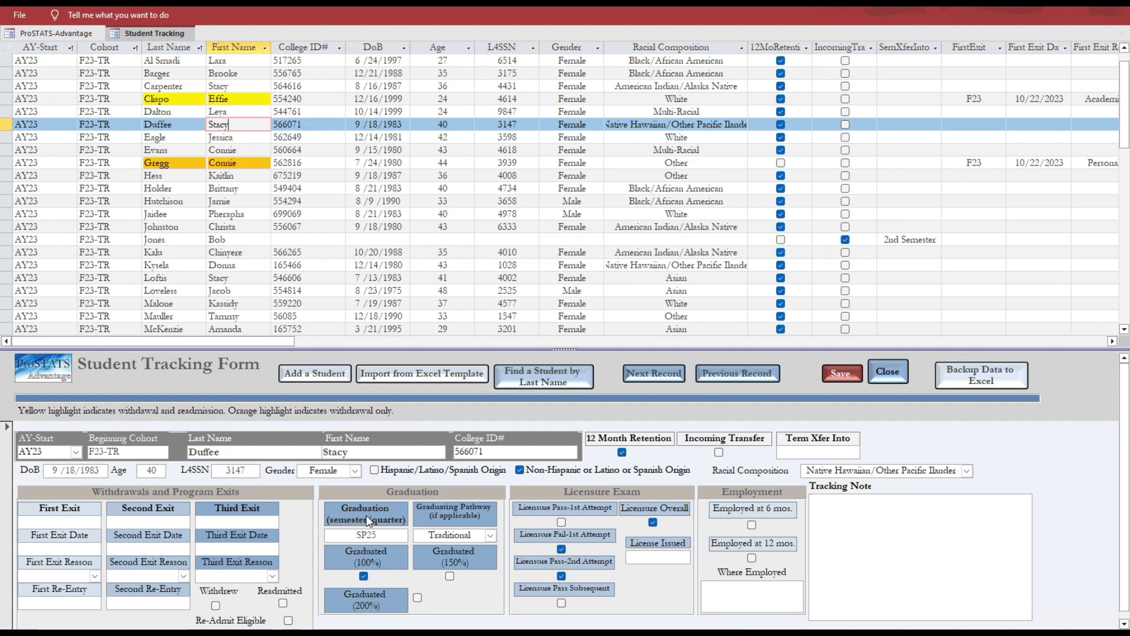
# - Search for a student by last name, jump to the match, and close the search box
pyautogui.click(554, 384)
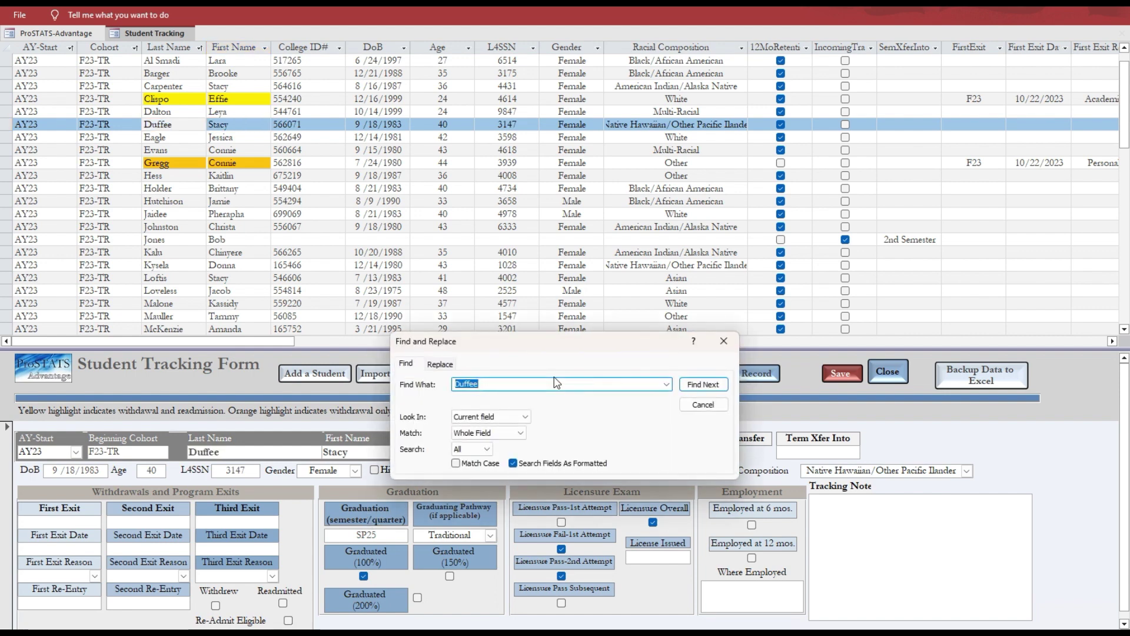
pyautogui.write('jones')
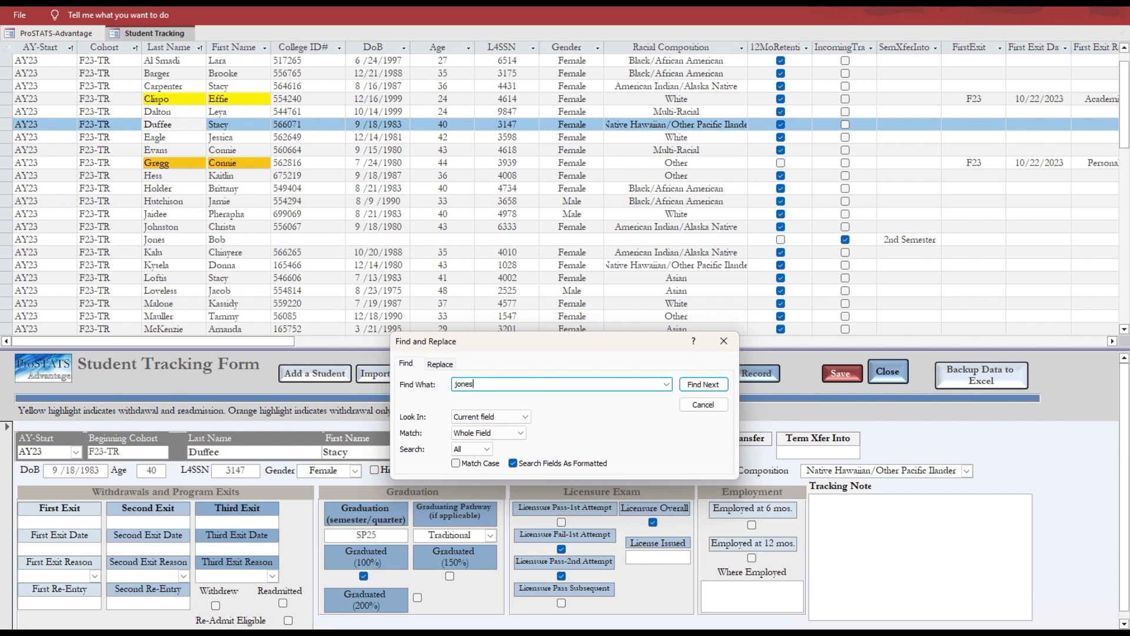
pyautogui.press('Return')
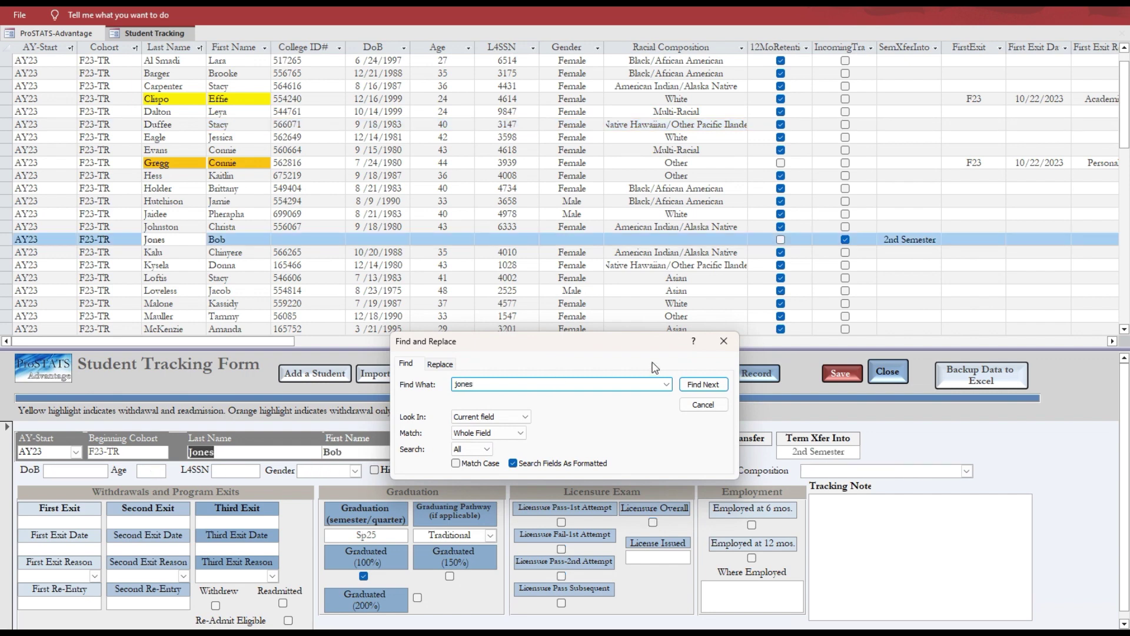
pyautogui.click(725, 345)
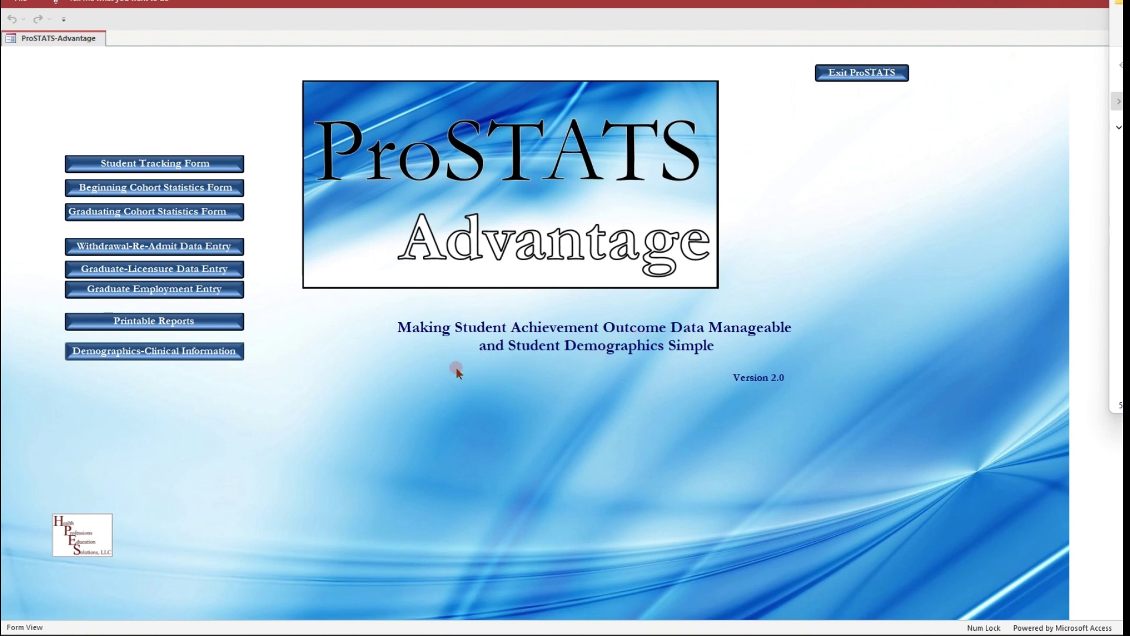
# - Open Beginning Cohort Demographics for cohort F22-TR from the Demographics-Clinical Information menu
pyautogui.click(139, 355)
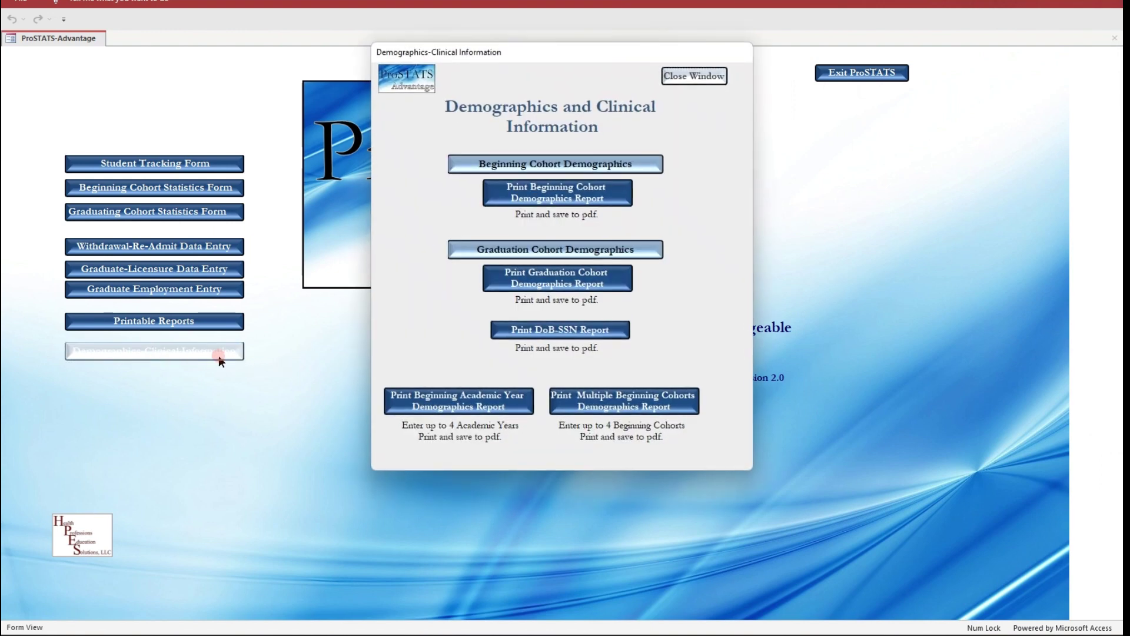
pyautogui.click(606, 159)
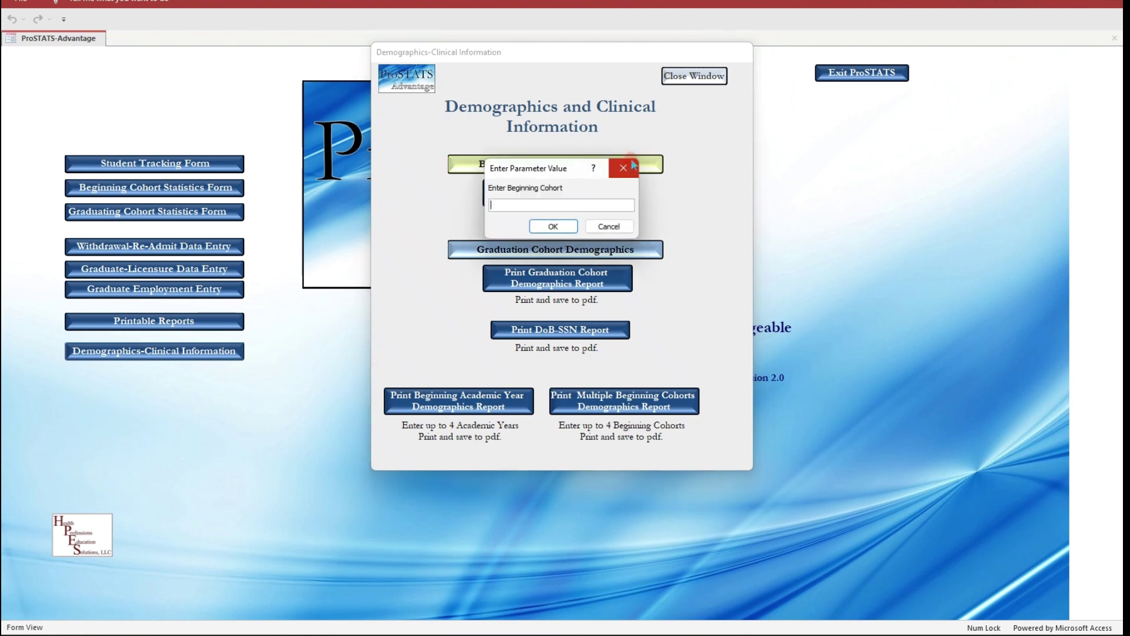
pyautogui.write('f22-tr')
pyautogui.press('Return')
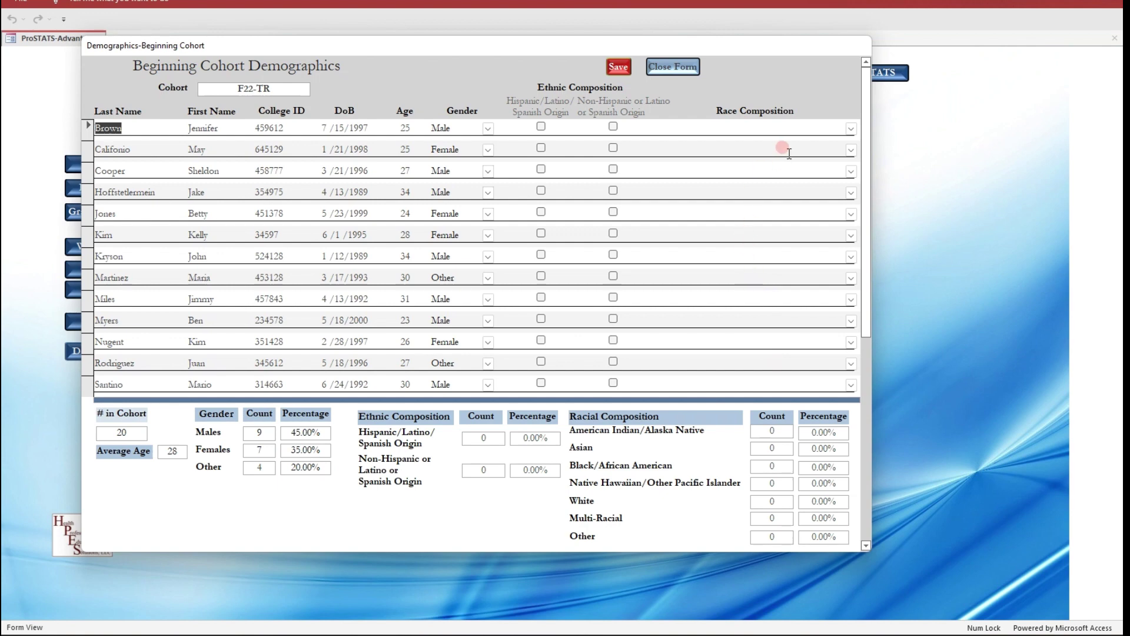
# - Enter races for the first rows: American Indian/Alaska Native, White, Other, Asian, Native Hawaiian, and more
pyautogui.click(851, 128)
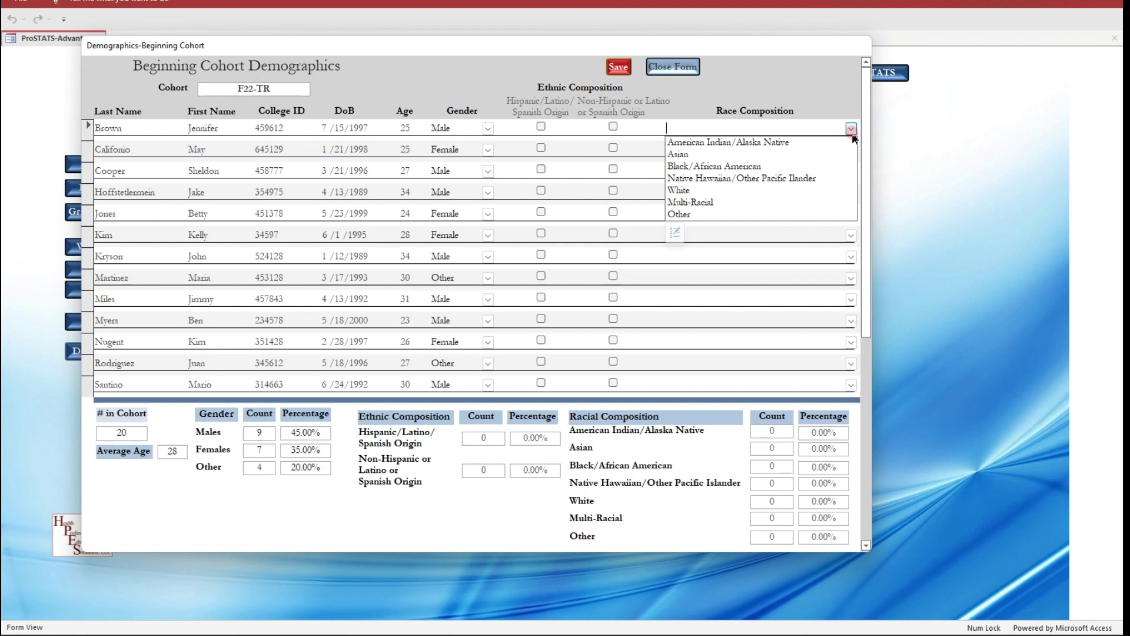
pyautogui.click(778, 144)
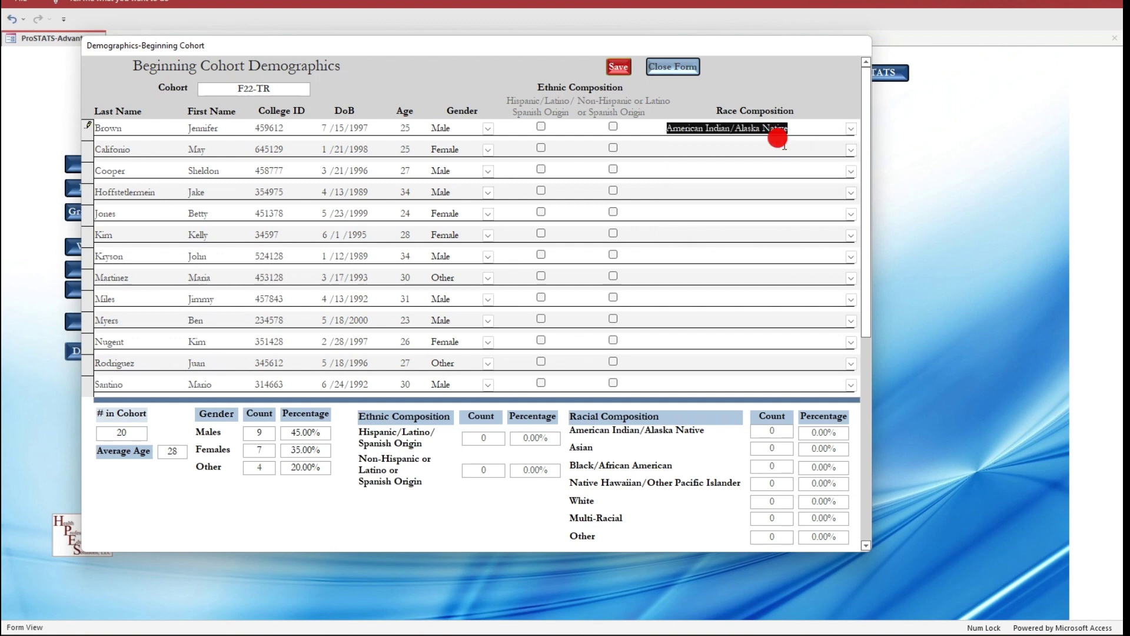
pyautogui.click(698, 149)
pyautogui.write('white')
pyautogui.click(683, 171)
pyautogui.write('other')
pyautogui.click(681, 195)
pyautogui.write('asian')
pyautogui.click(689, 210)
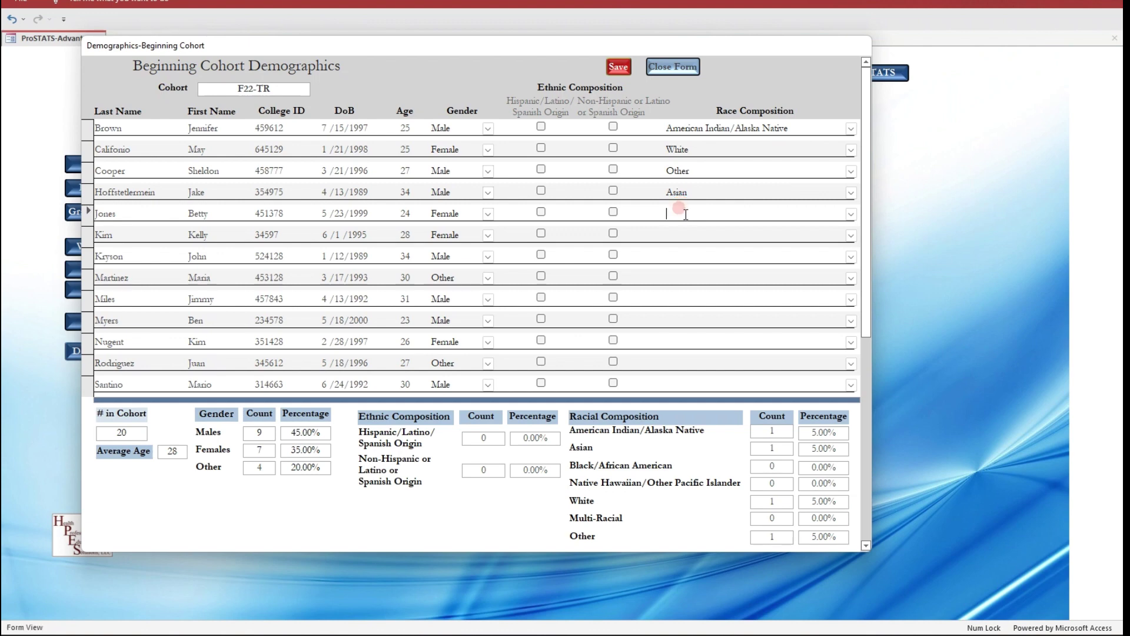
pyautogui.write('n')
pyautogui.click(687, 231)
pyautogui.click(678, 230)
pyautogui.write('n/Other Pacific Ilander')
pyautogui.click(678, 255)
pyautogui.write('b')
pyautogui.click(679, 274)
pyautogui.write('b')
pyautogui.click(672, 296)
pyautogui.write('other')
pyautogui.click(676, 318)
pyautogui.write('white')
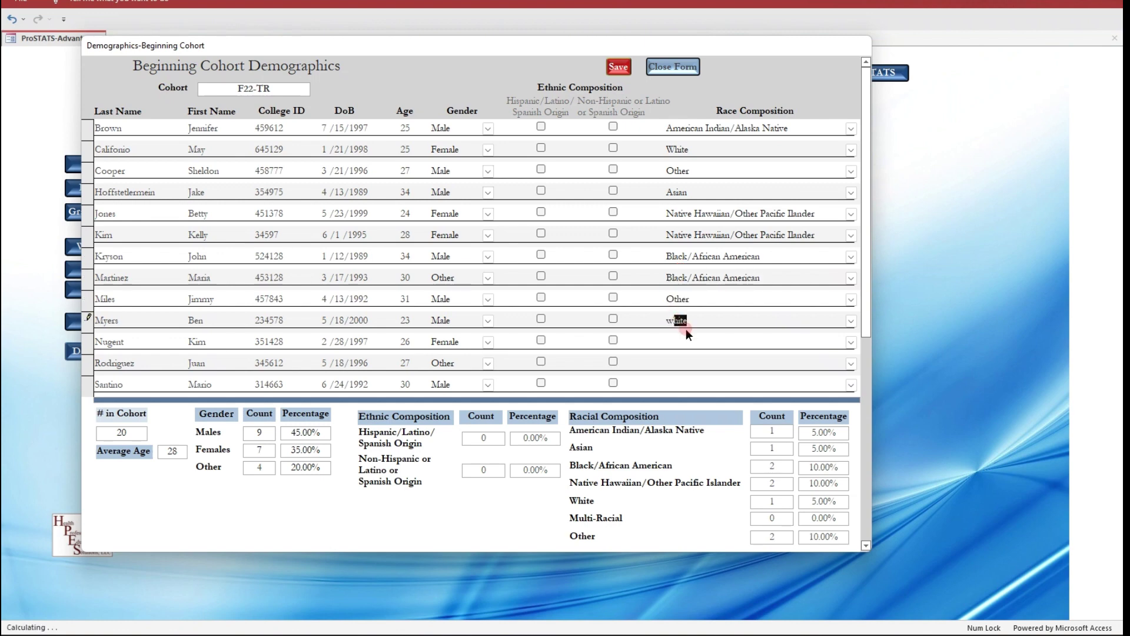
pyautogui.click(675, 341)
pyautogui.write('white')
pyautogui.click(675, 360)
# - Enter races for the lower rows, including Black/African American, Asian and Native Hawaiian
pyautogui.write('black/African American')
pyautogui.scroll(-1, 712, 353)
pyautogui.scroll(-1, 711, 349)
pyautogui.click(677, 319)
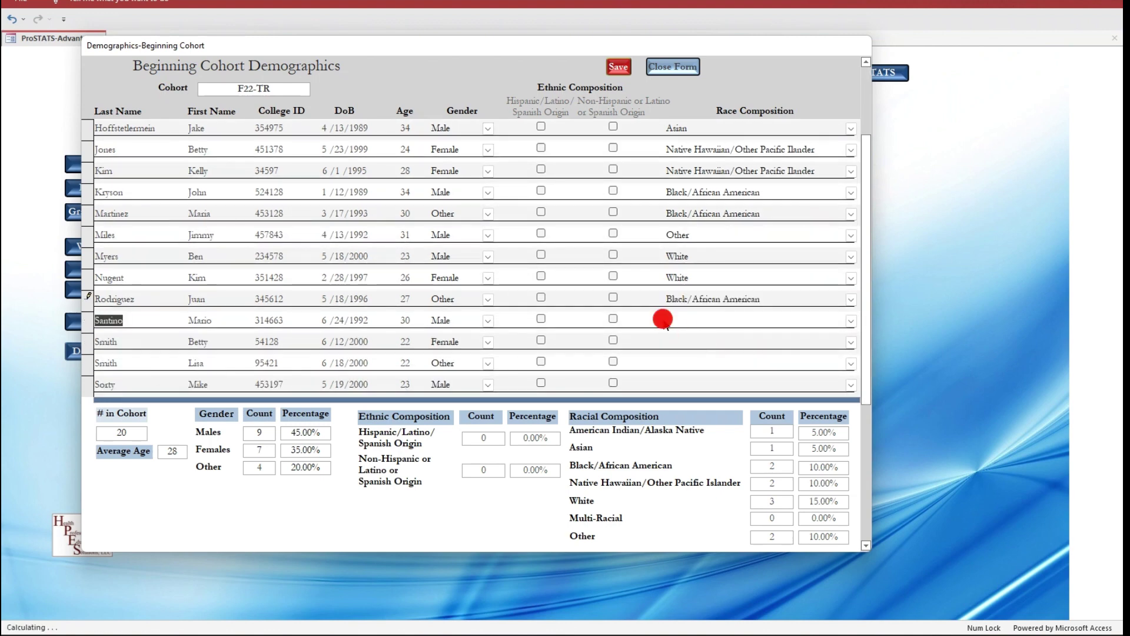
pyautogui.write('black/African American')
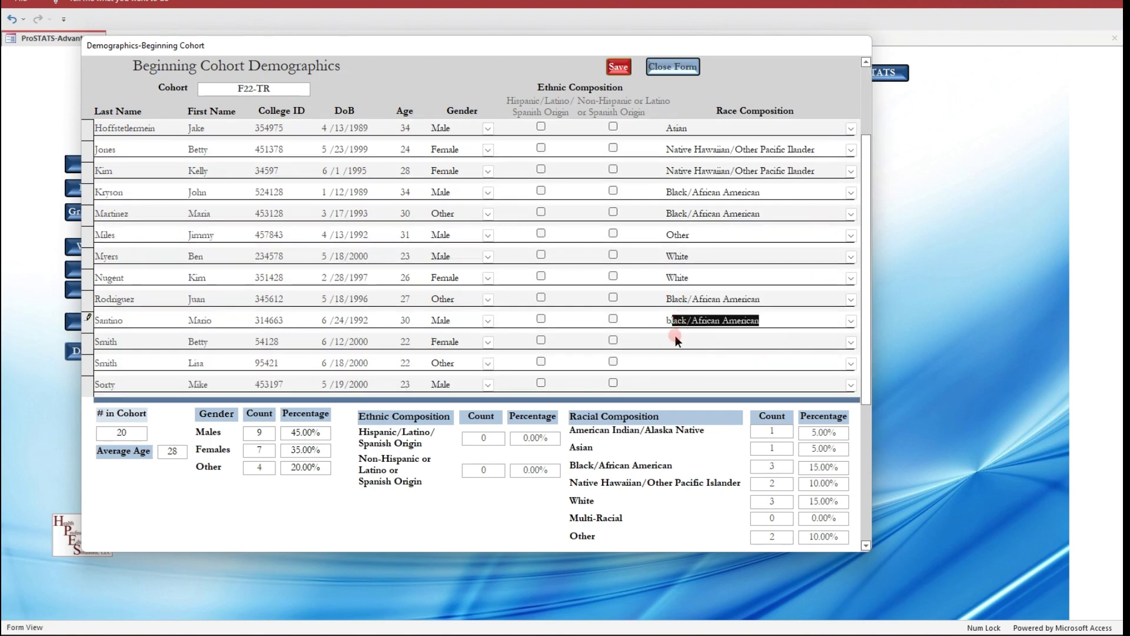
pyautogui.click(677, 339)
pyautogui.write('asian')
pyautogui.click(677, 360)
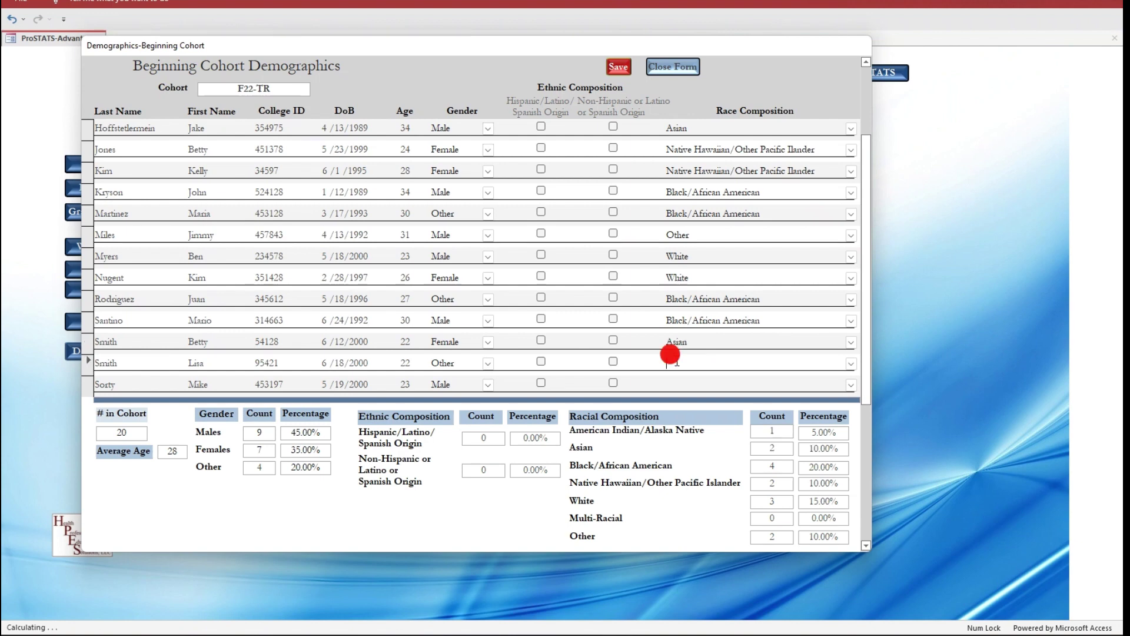
pyautogui.write('n')
pyautogui.click(686, 383)
pyautogui.scroll(-2, 692, 377)
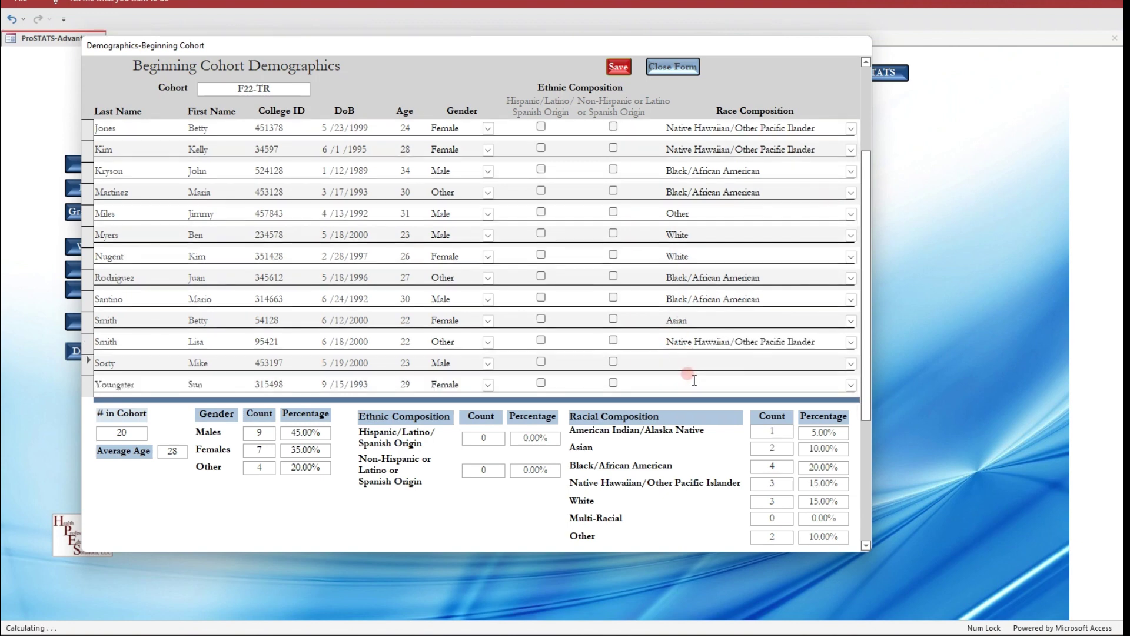
pyautogui.write('a')
pyautogui.click(683, 362)
pyautogui.write('an Indian/Alaska Native')
pyautogui.scroll(-2, 678, 360)
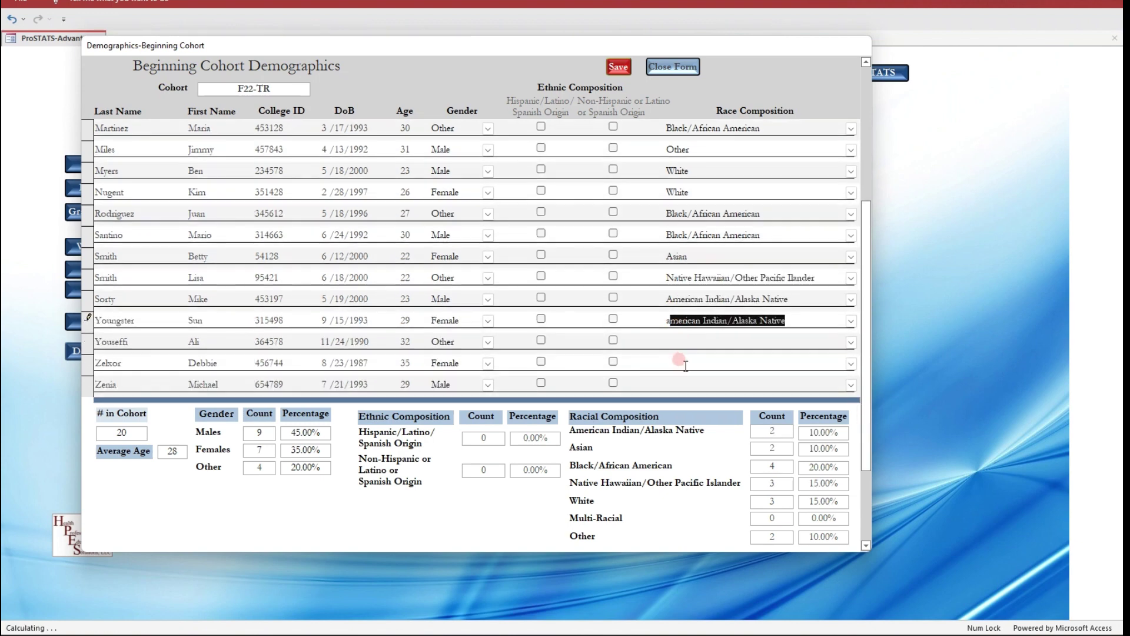
pyautogui.click(671, 340)
pyautogui.write('as')
pyautogui.click(672, 359)
pyautogui.write('as')
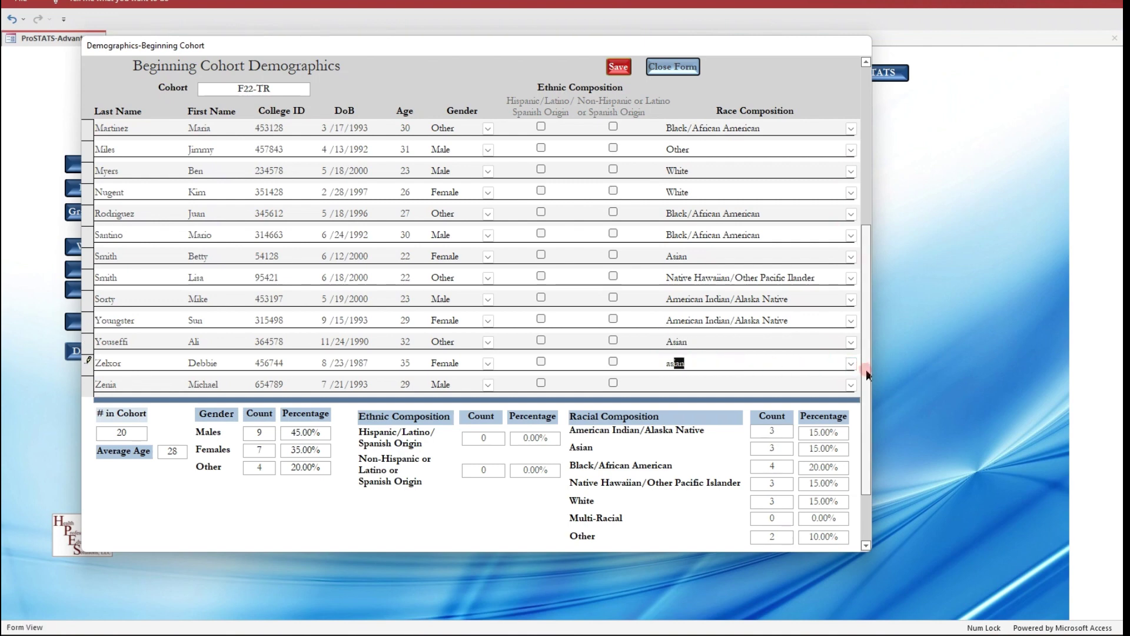
pyautogui.moveTo(867, 370); pyautogui.dragTo(866, 388)
pyautogui.click(694, 358)
# - Set the last student's race to White, save, and mark the first two students Non-Hispanic
pyautogui.write('wh')
pyautogui.click(616, 67)
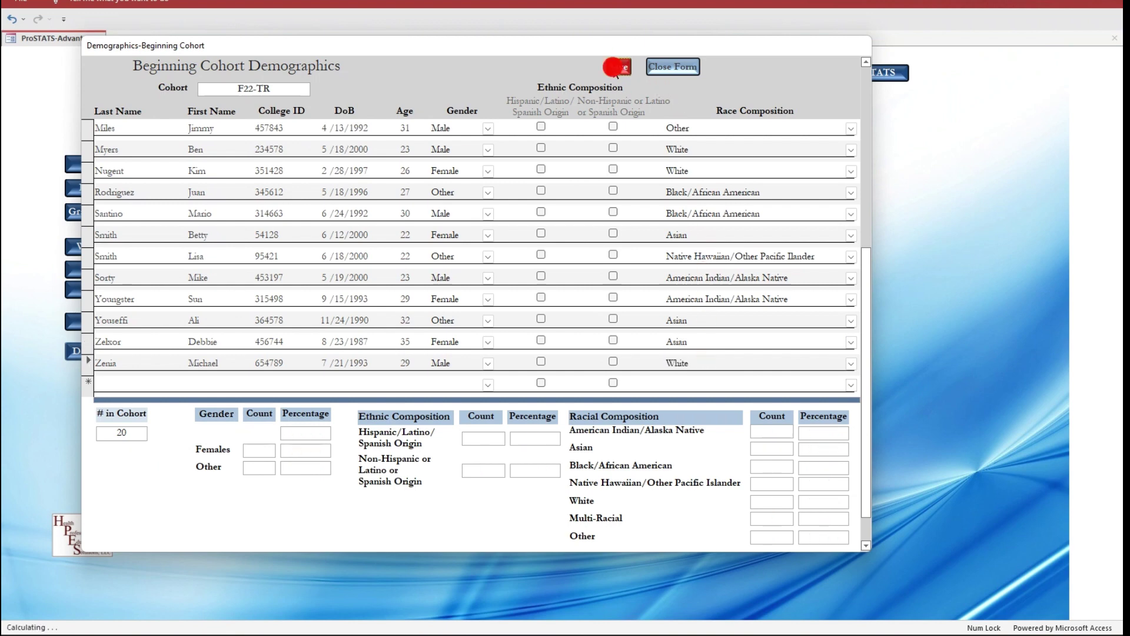
pyautogui.click(609, 126)
pyautogui.click(610, 147)
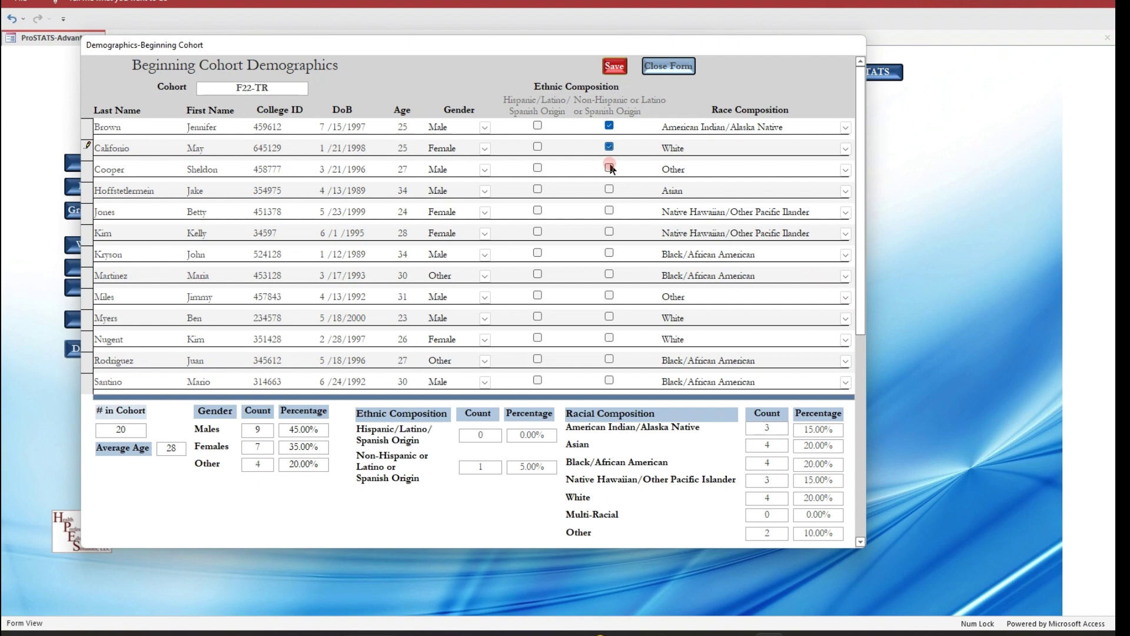
# - Mark the third and ninth students Hispanic/Latino and the other middle rows Non-Hispanic
pyautogui.click(538, 167)
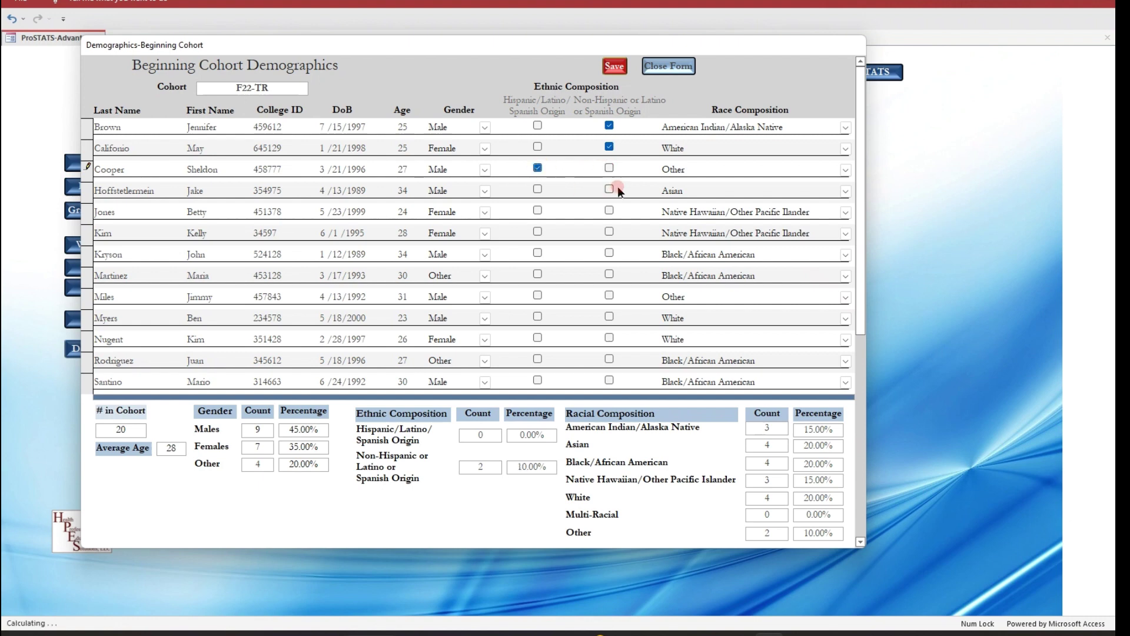
pyautogui.click(609, 188)
pyautogui.click(609, 210)
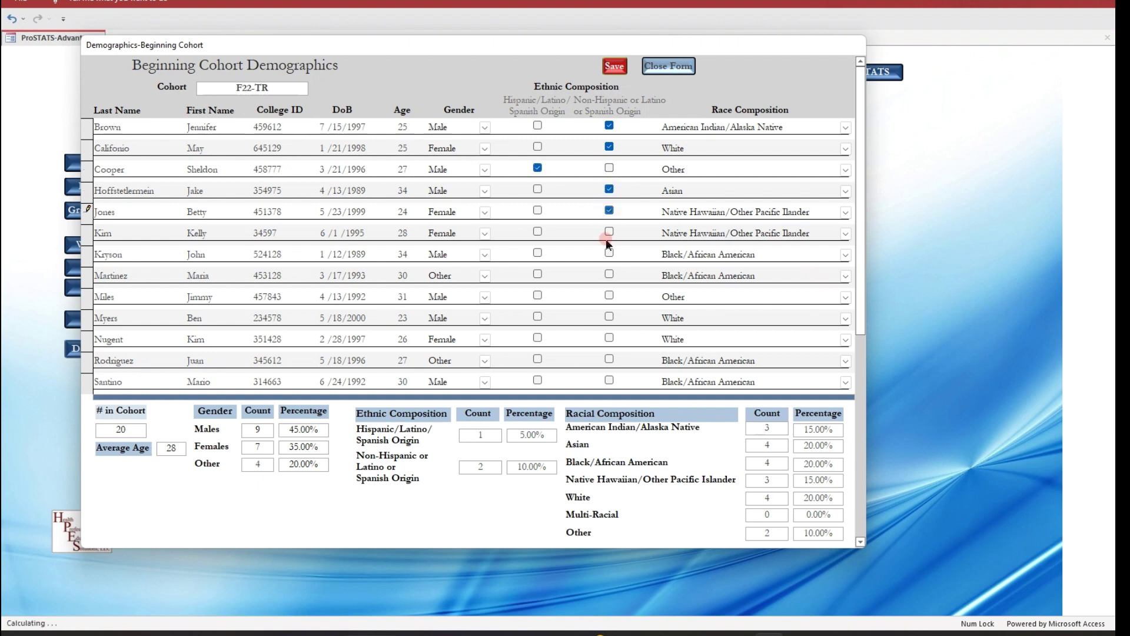
pyautogui.click(609, 232)
pyautogui.click(609, 253)
pyautogui.click(610, 274)
pyautogui.click(537, 295)
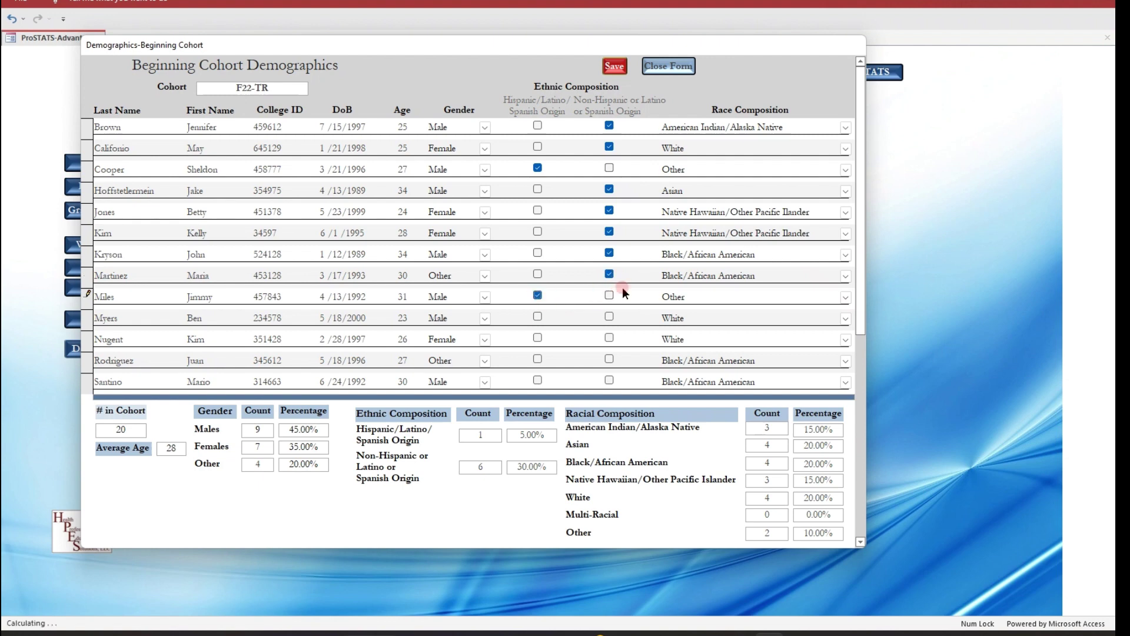
pyautogui.scroll(-2, 622, 285)
pyautogui.click(609, 275)
pyautogui.click(610, 295)
pyautogui.click(609, 317)
pyautogui.click(609, 338)
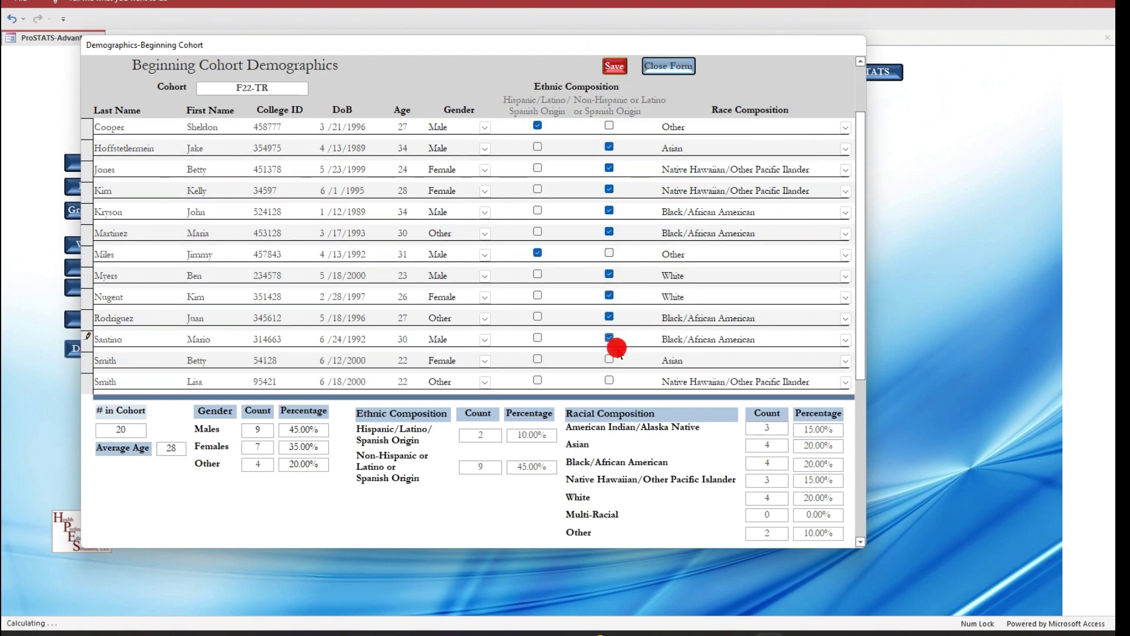
pyautogui.click(610, 359)
# - Mark the remaining students Non-Hispanic, bringing the count to 18 (90.00%)
pyautogui.scroll(-2, 642, 337)
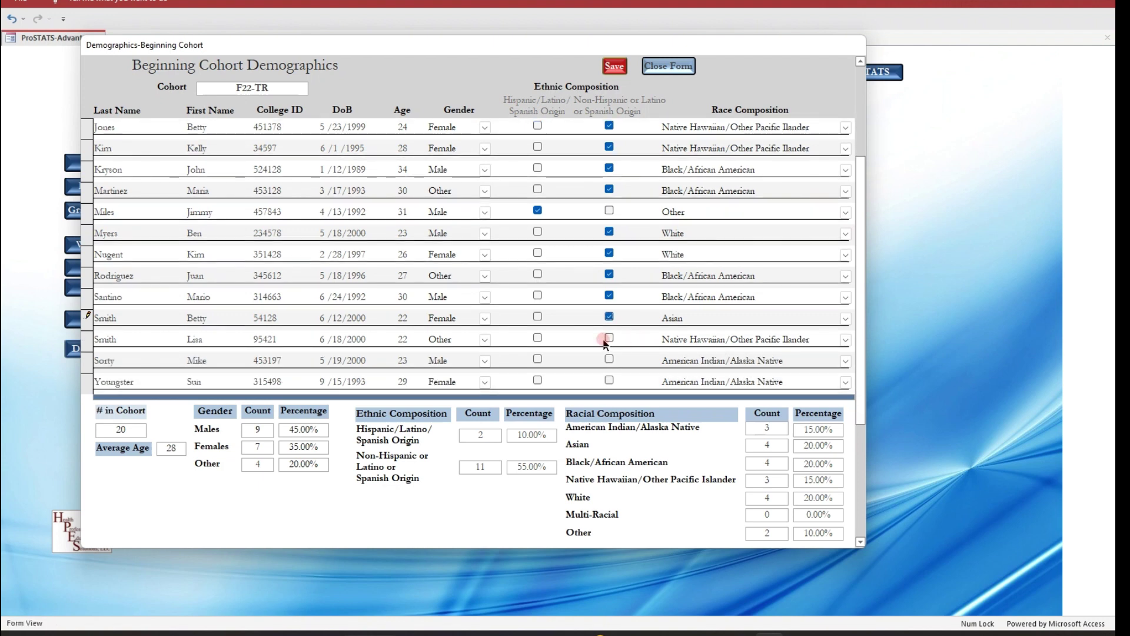
pyautogui.click(609, 338)
pyautogui.click(609, 359)
pyautogui.scroll(-3, 642, 346)
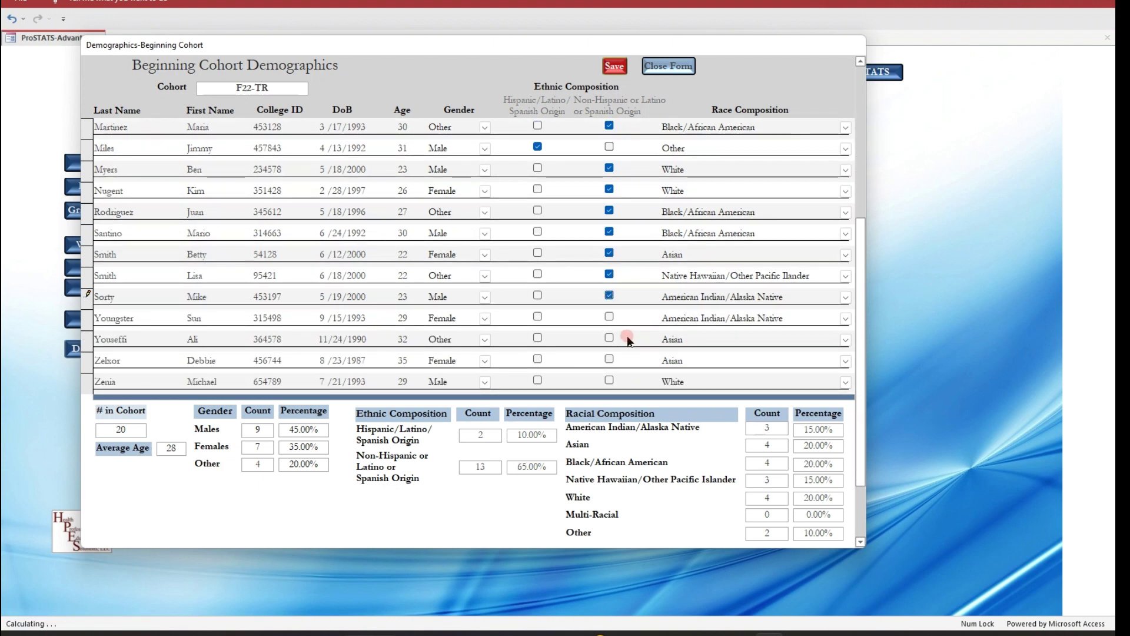
pyautogui.click(610, 316)
pyautogui.click(610, 338)
pyautogui.click(610, 358)
pyautogui.scroll(-3, 667, 348)
pyautogui.click(609, 316)
pyautogui.click(615, 65)
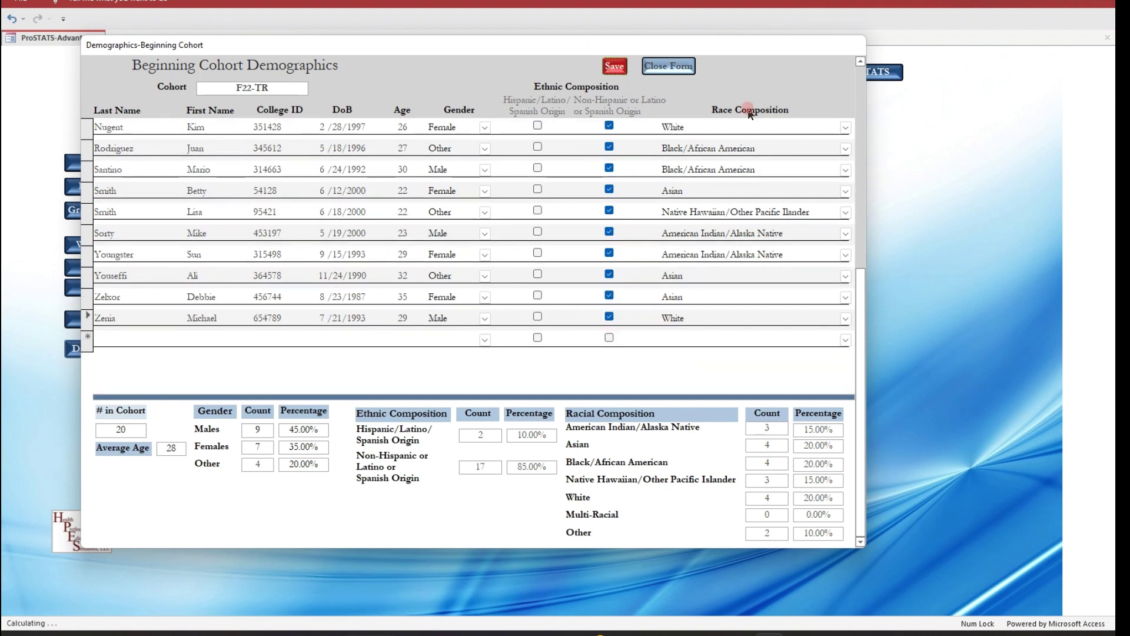
pyautogui.click(691, 187)
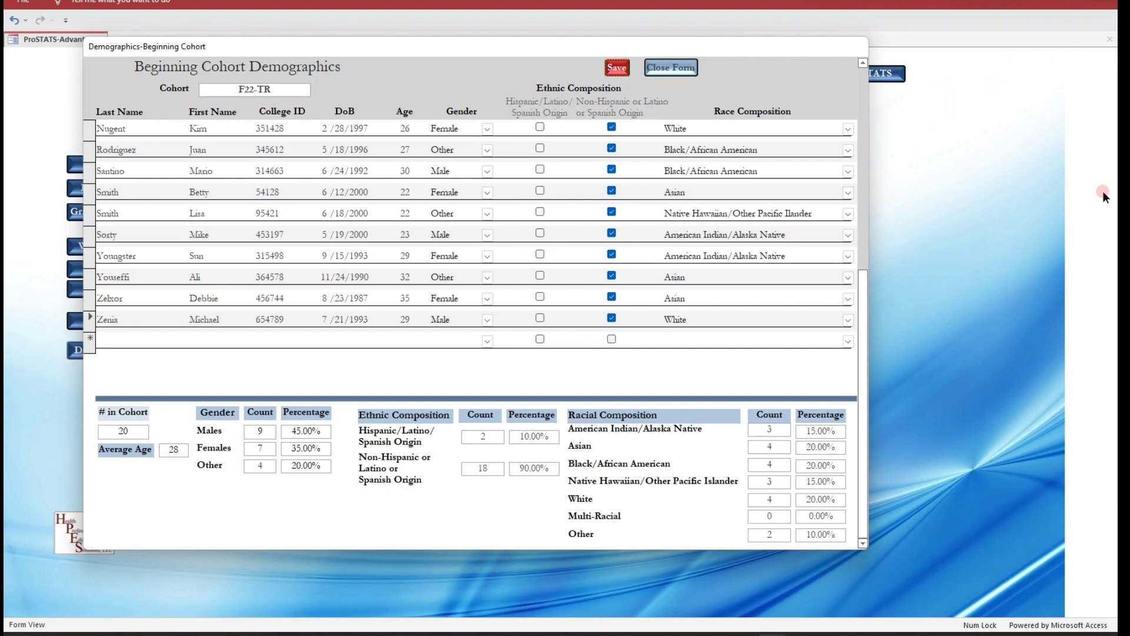
# - Close the demographics form and open Withdrawal/Re-Admit records for cohort F22-TR
pyautogui.click(671, 67)
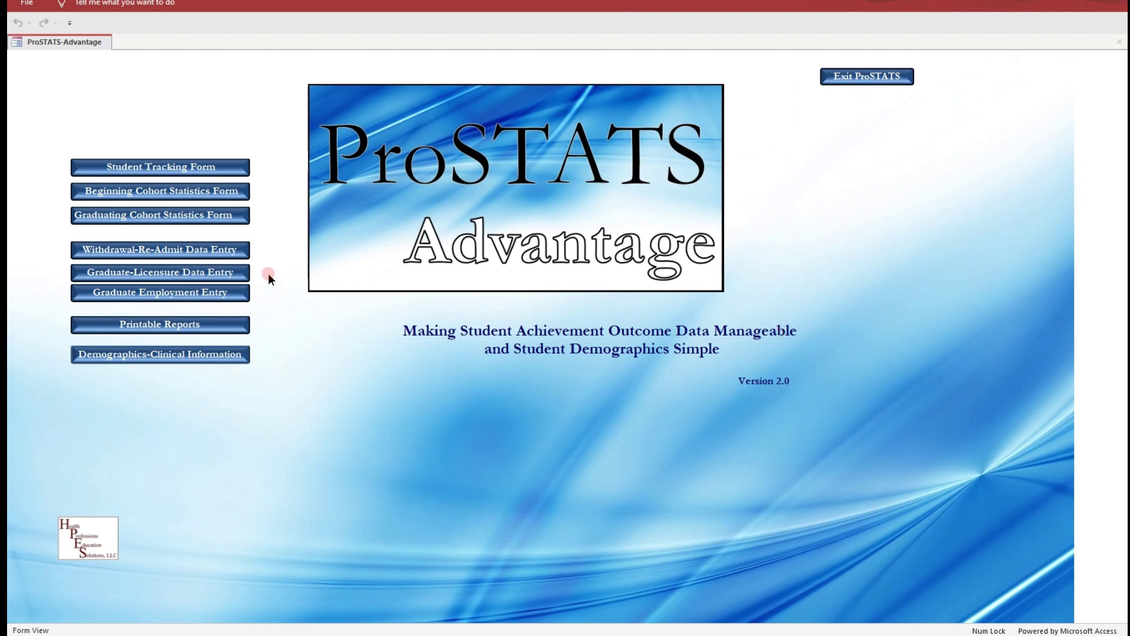
pyautogui.click(204, 255)
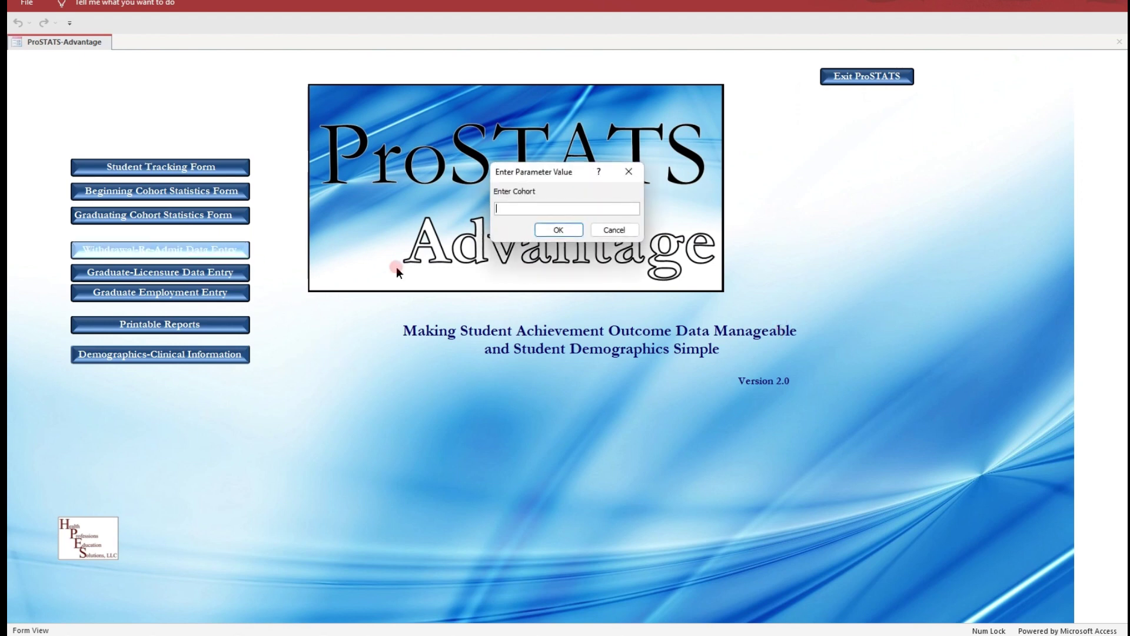
pyautogui.write('f22-tr')
pyautogui.press('Return')
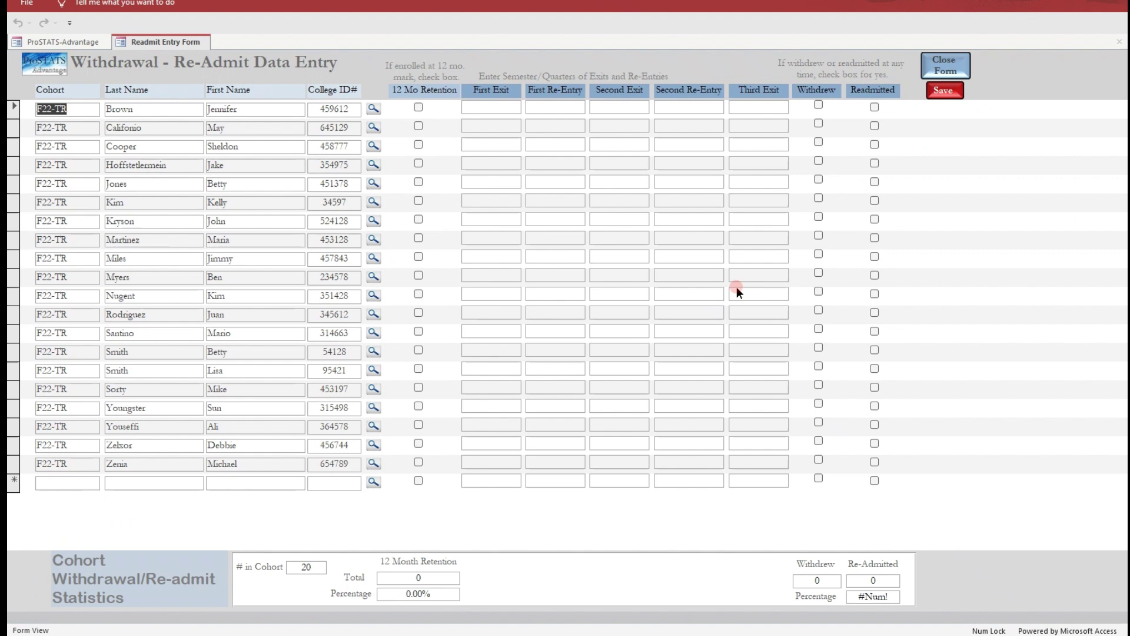
# - Record the third student as withdrawn F22 and readmitted SP23
pyautogui.click(471, 146)
pyautogui.write('F22')
pyautogui.press('Tab')
pyautogui.write('SP23')
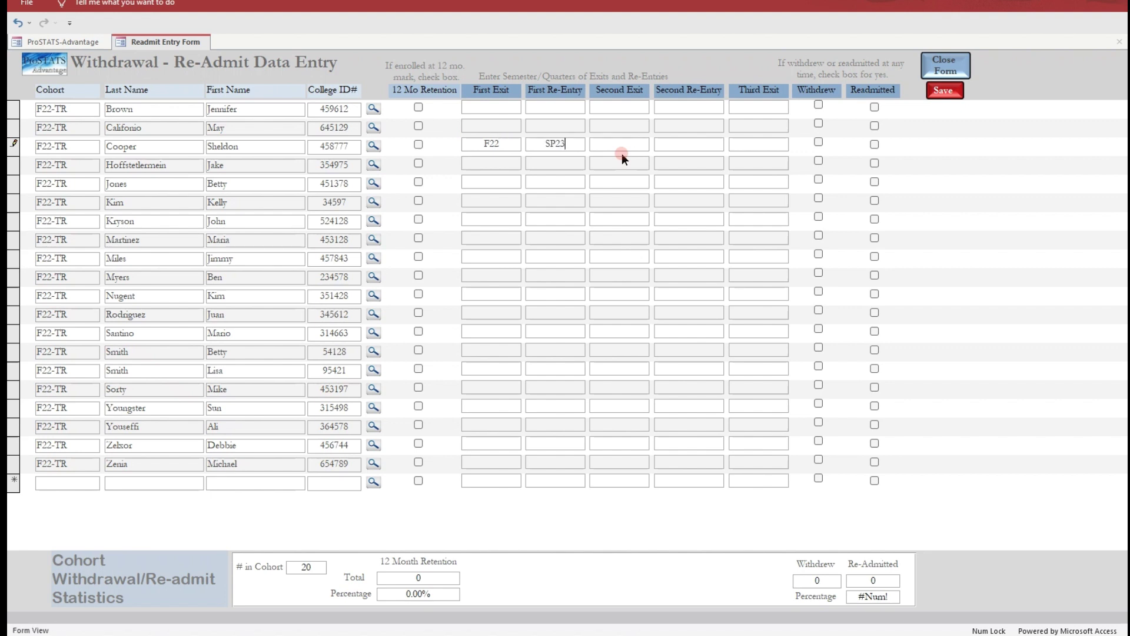
pyautogui.click(821, 142)
pyautogui.click(876, 145)
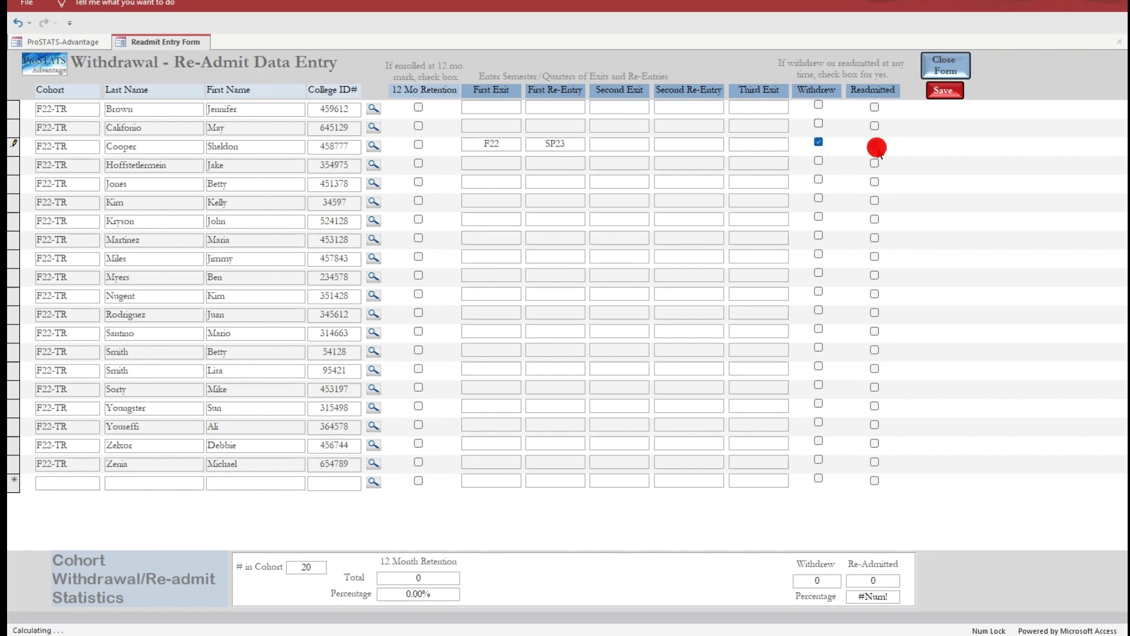
# - Record the tenth student as withdrawn F22 and readmitted SP23
pyautogui.click(482, 274)
pyautogui.write('F22')
pyautogui.click(533, 273)
pyautogui.write('SP23')
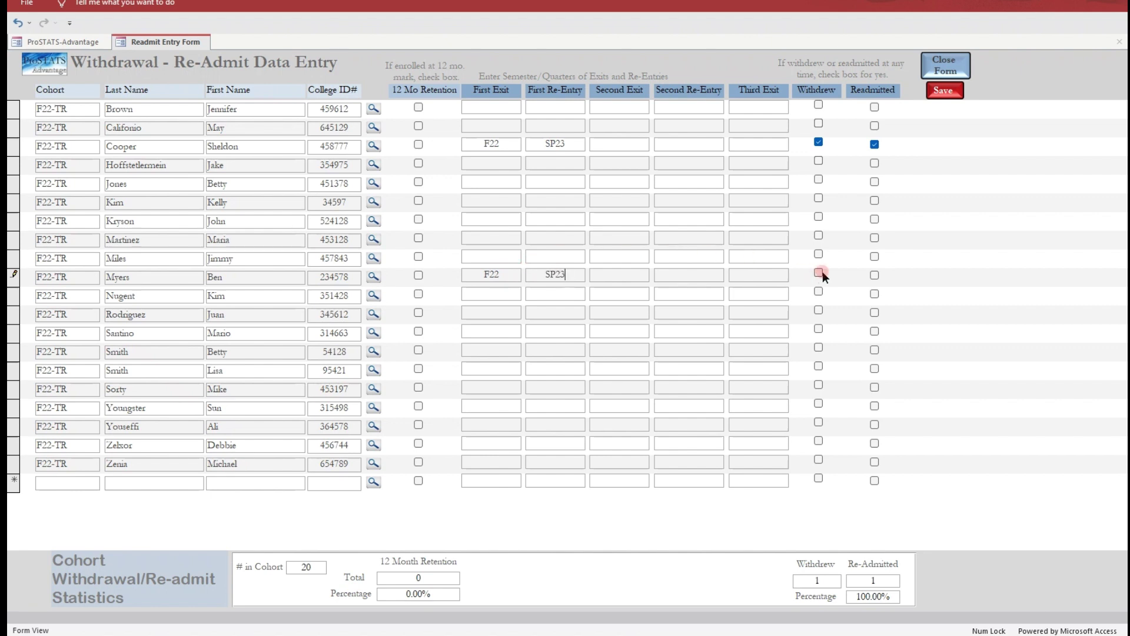
pyautogui.click(819, 274)
pyautogui.click(875, 275)
# - Record the fourteenth student as withdrawn F22 without readmission, and save
pyautogui.click(475, 352)
pyautogui.write('F22')
pyautogui.click(819, 348)
pyautogui.click(940, 94)
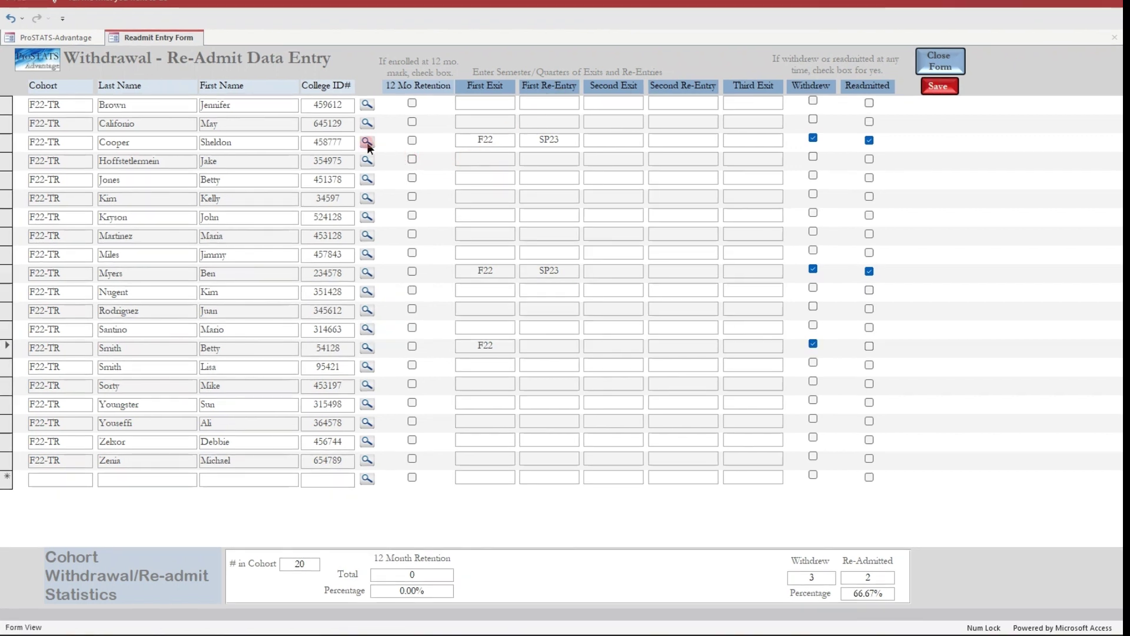
# - For the third student, enter exit date 10/22/2022, reason Academic, note 'had issues with dosage calc.', and save
pyautogui.click(368, 142)
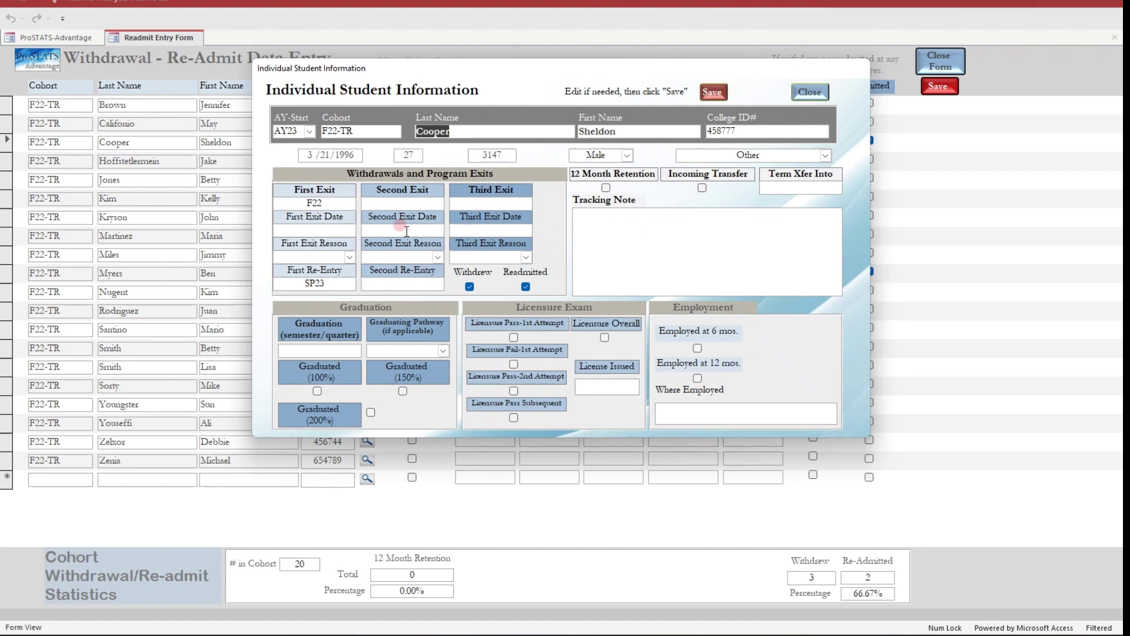
pyautogui.click(284, 230)
pyautogui.write('10/2')
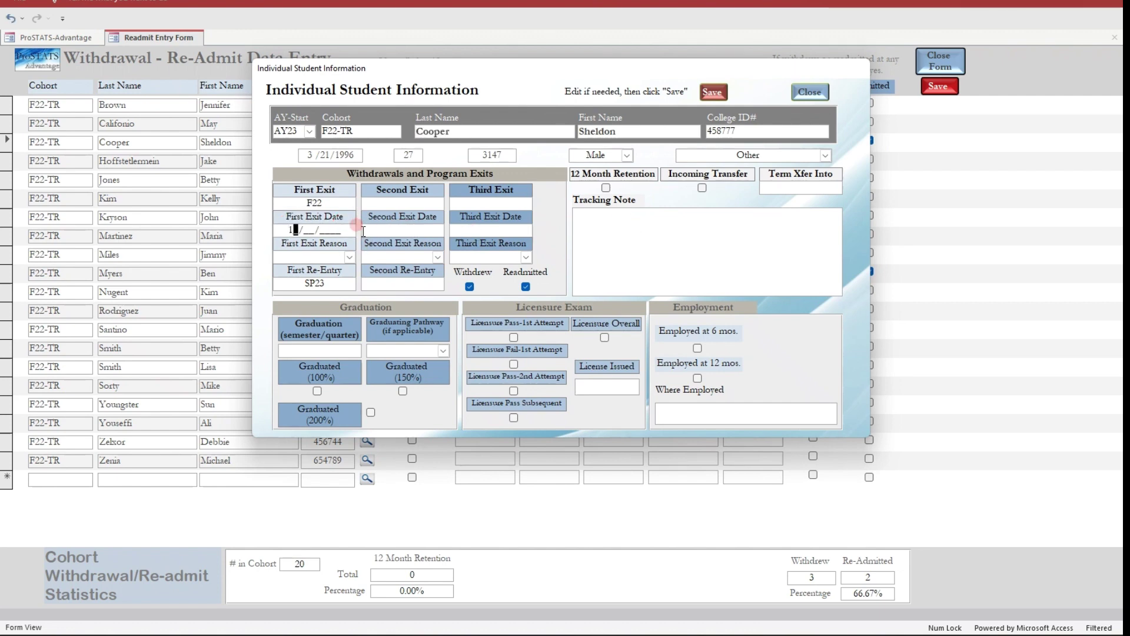
pyautogui.write('2/2022')
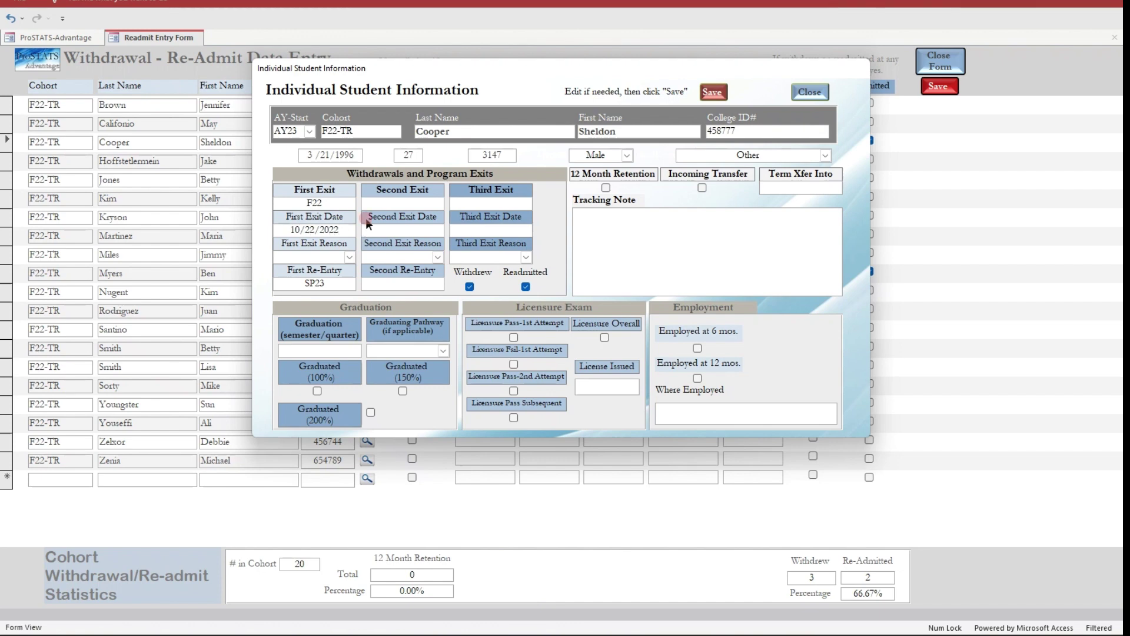
pyautogui.click(350, 258)
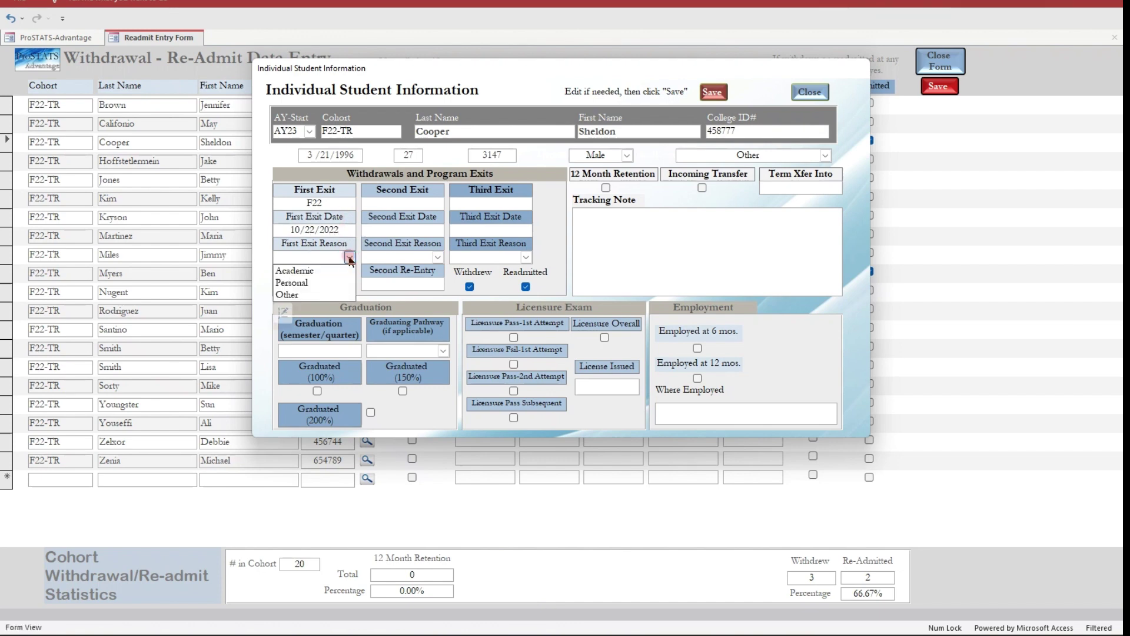
pyautogui.click(352, 271)
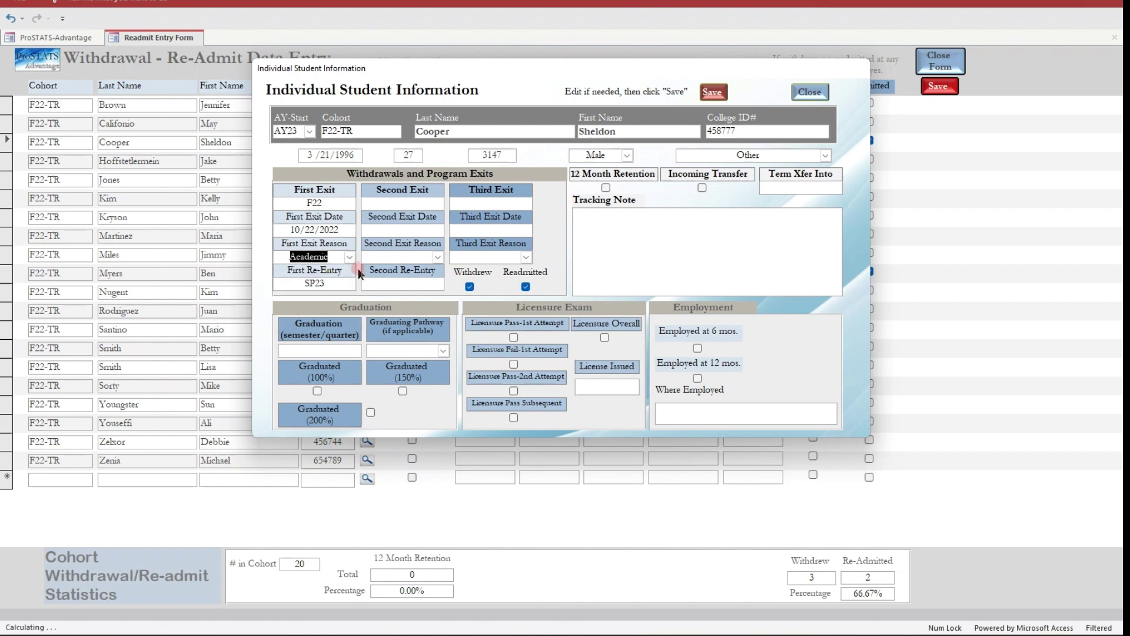
pyautogui.click(584, 217)
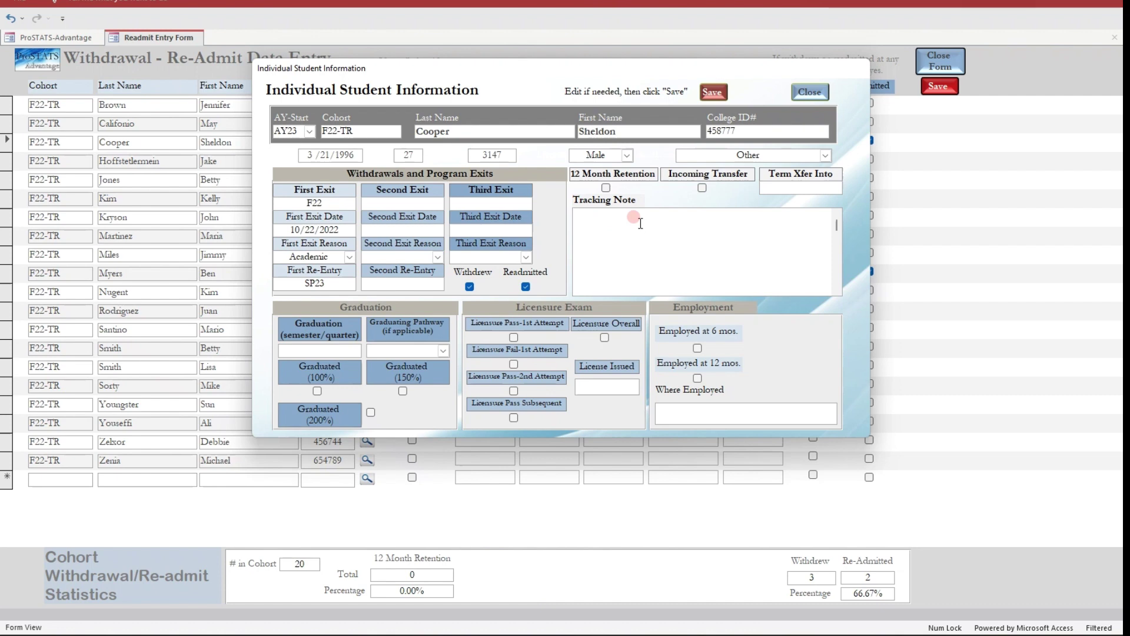
pyautogui.write('had issues with dosage calc.')
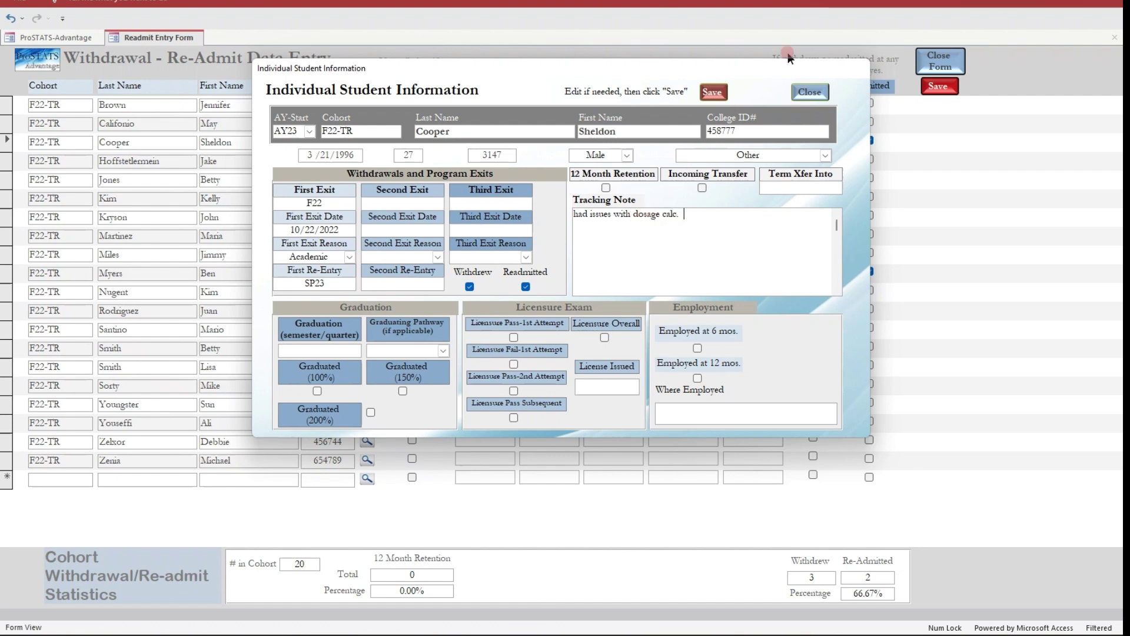
pyautogui.click(712, 93)
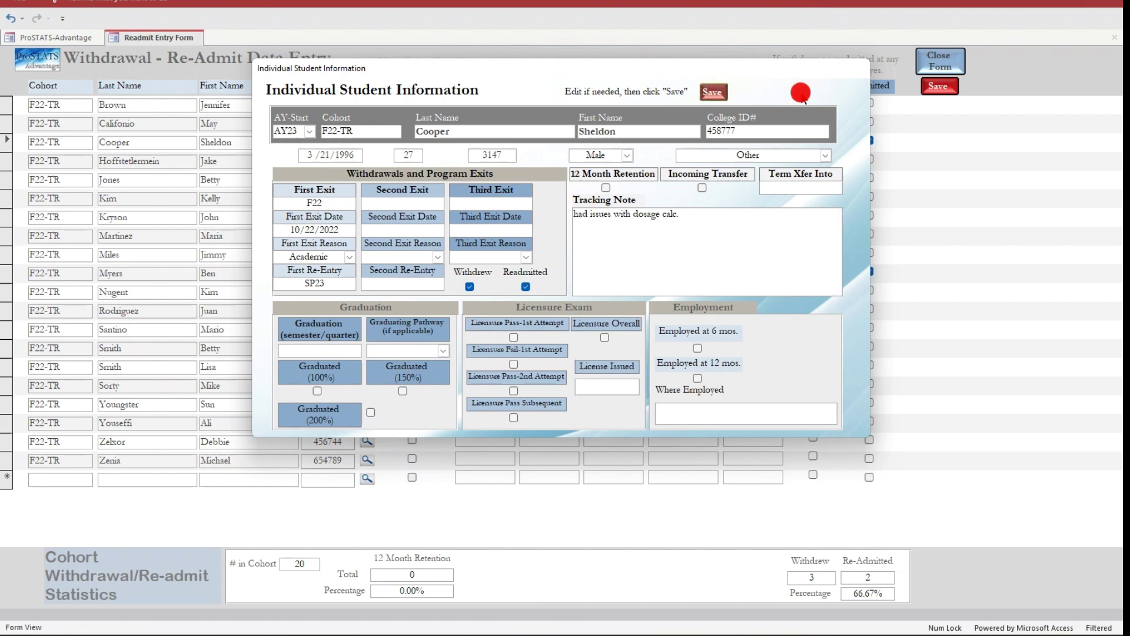
pyautogui.click(805, 95)
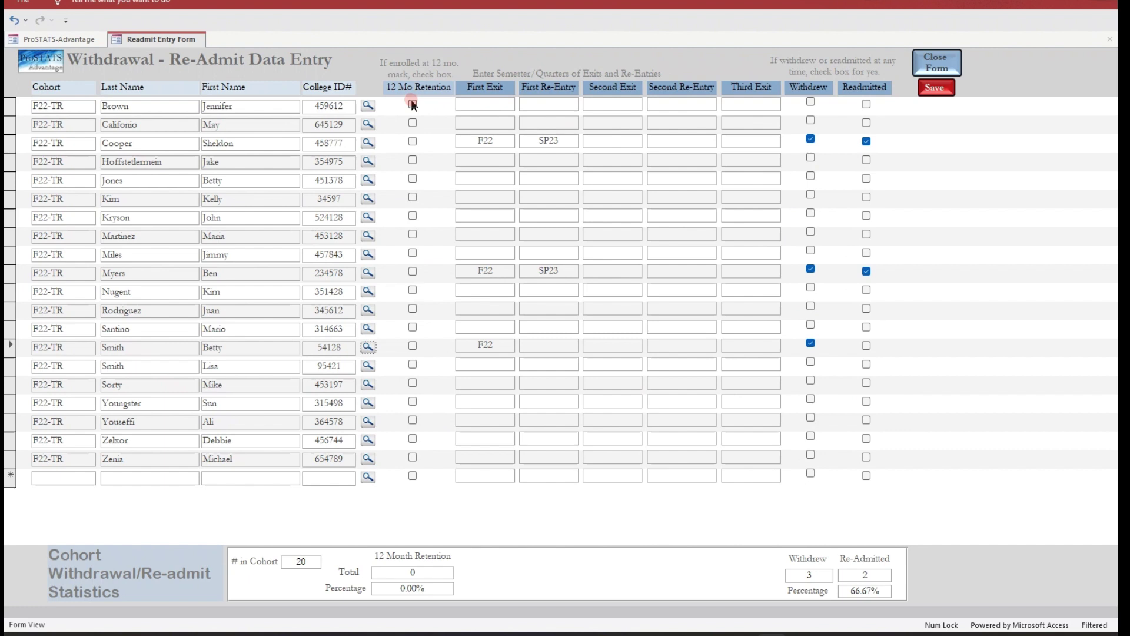
# - Tick 12 Mo Retention for all students except the fourteenth and save, giving 19 (95.00%)
pyautogui.click(412, 104)
pyautogui.click(412, 123)
pyautogui.click(412, 142)
pyautogui.click(412, 159)
pyautogui.click(413, 178)
pyautogui.click(413, 198)
pyautogui.click(413, 216)
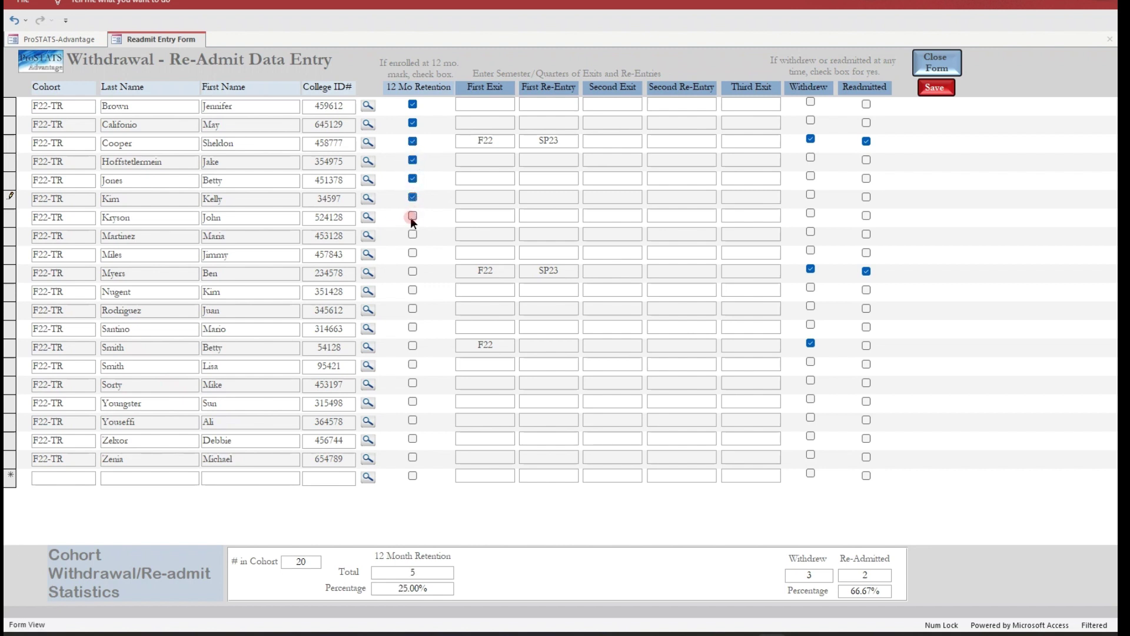
pyautogui.click(412, 235)
pyautogui.click(413, 254)
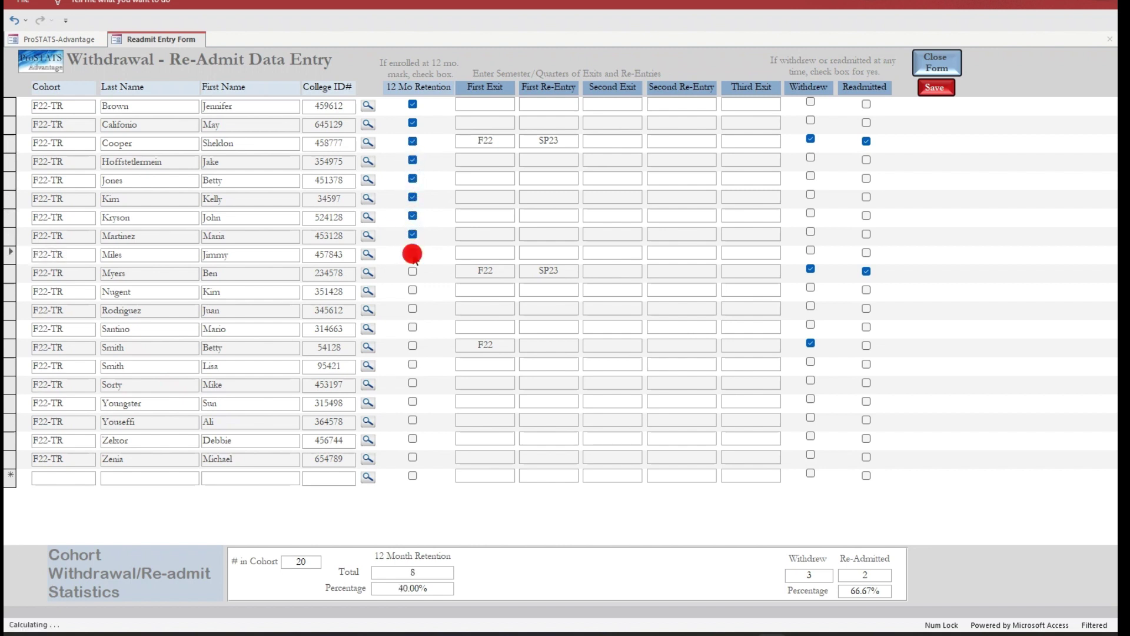
pyautogui.click(413, 272)
pyautogui.click(413, 290)
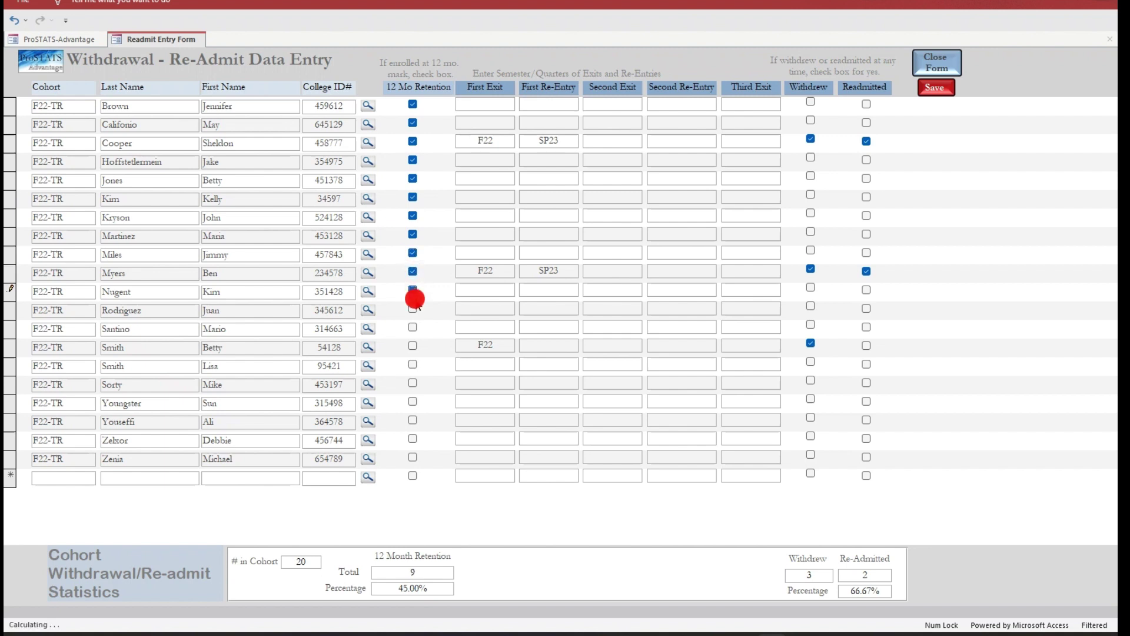
pyautogui.click(413, 308)
pyautogui.click(413, 327)
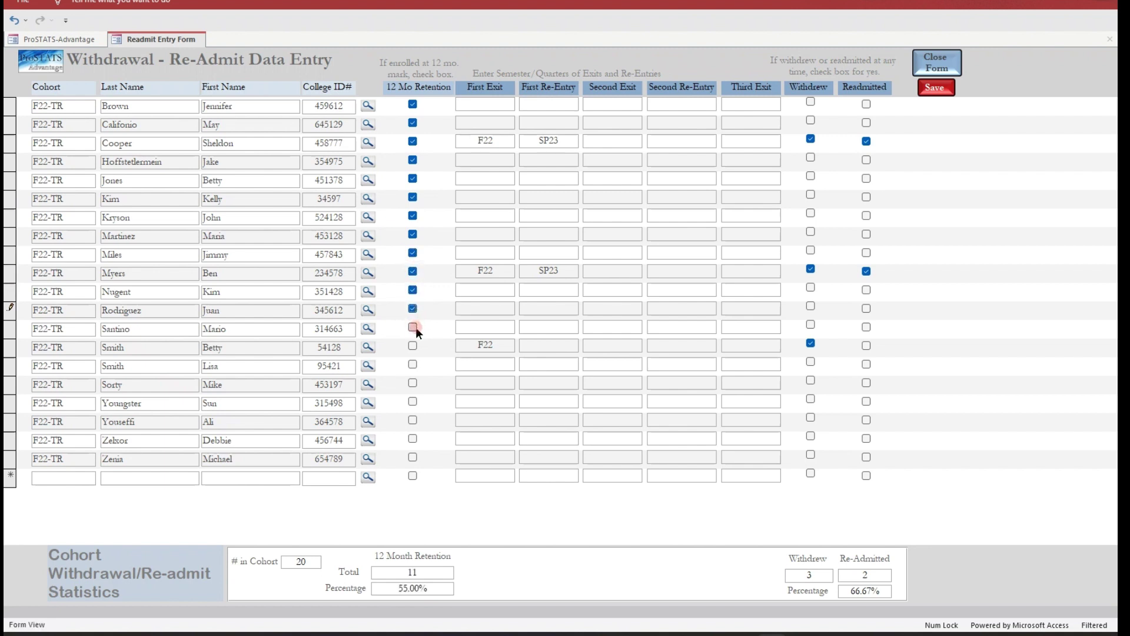
pyautogui.click(412, 363)
pyautogui.click(412, 384)
pyautogui.click(414, 400)
pyautogui.click(414, 419)
pyautogui.click(414, 439)
pyautogui.click(413, 457)
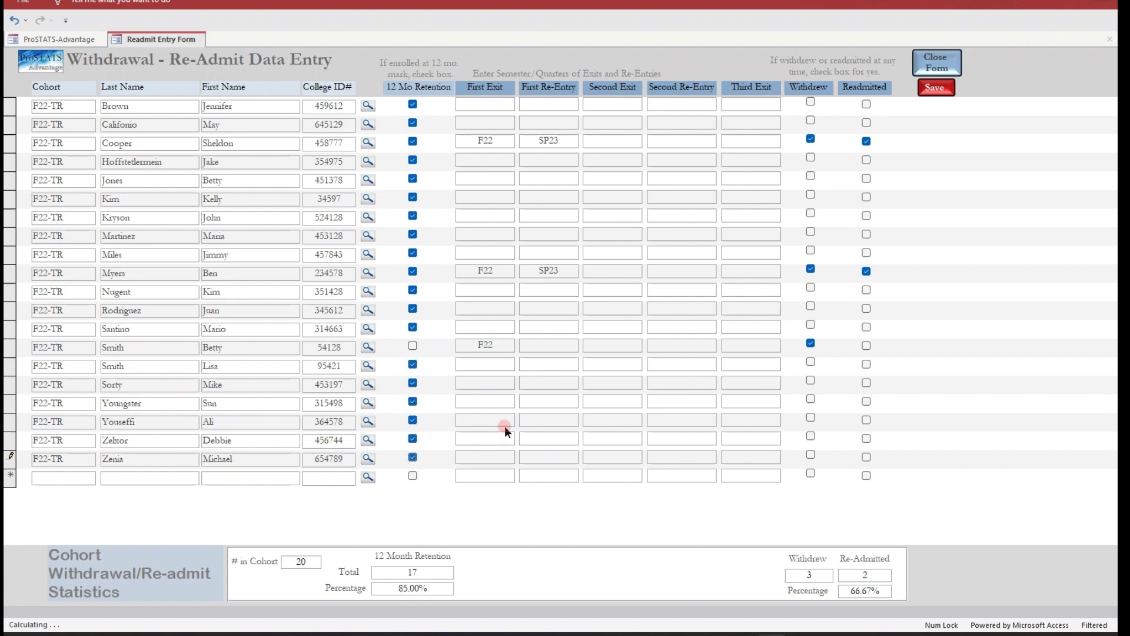
pyautogui.click(936, 90)
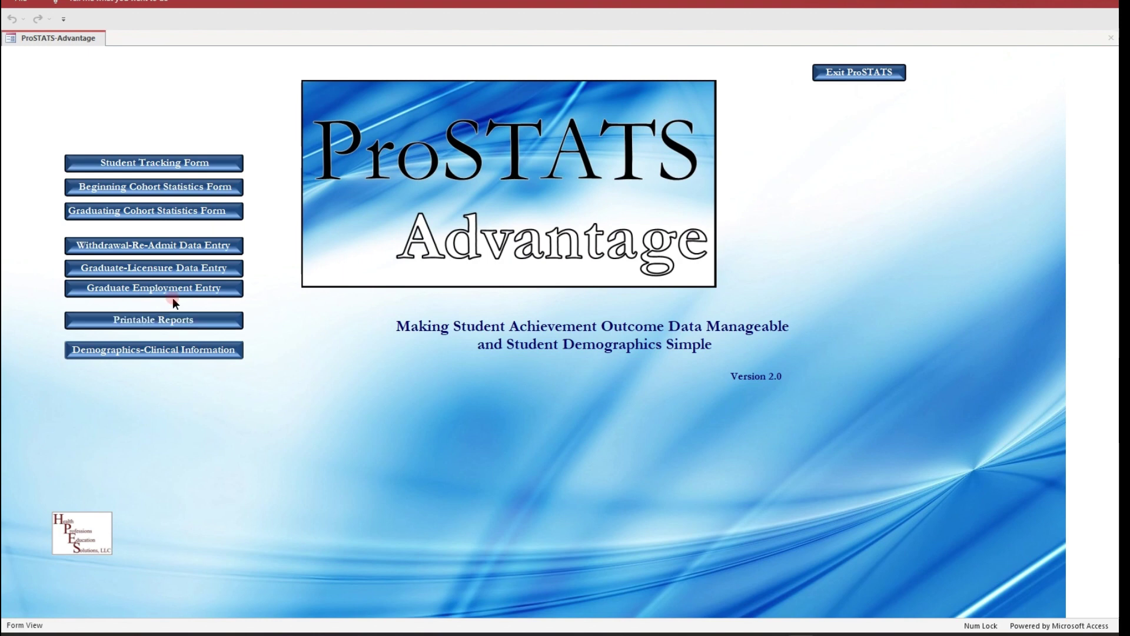
# - Open Graduate-Licensure Data Entry for cohort F22-TR, showing 20 students and 0 graduated
pyautogui.click(183, 271)
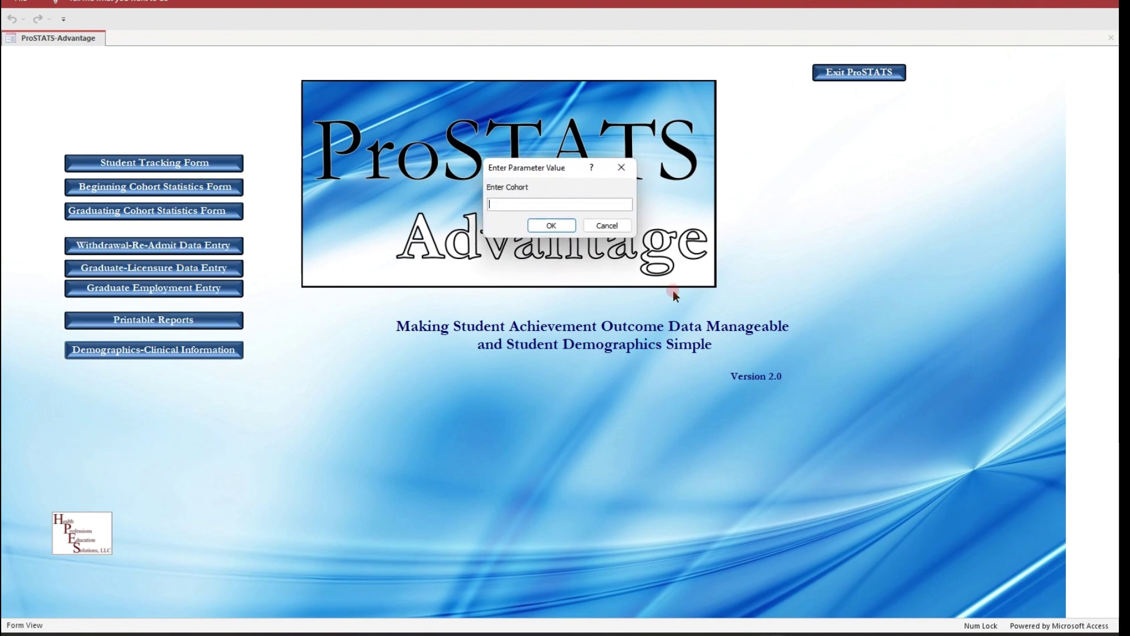
pyautogui.write('f22-tr')
pyautogui.press('Return')
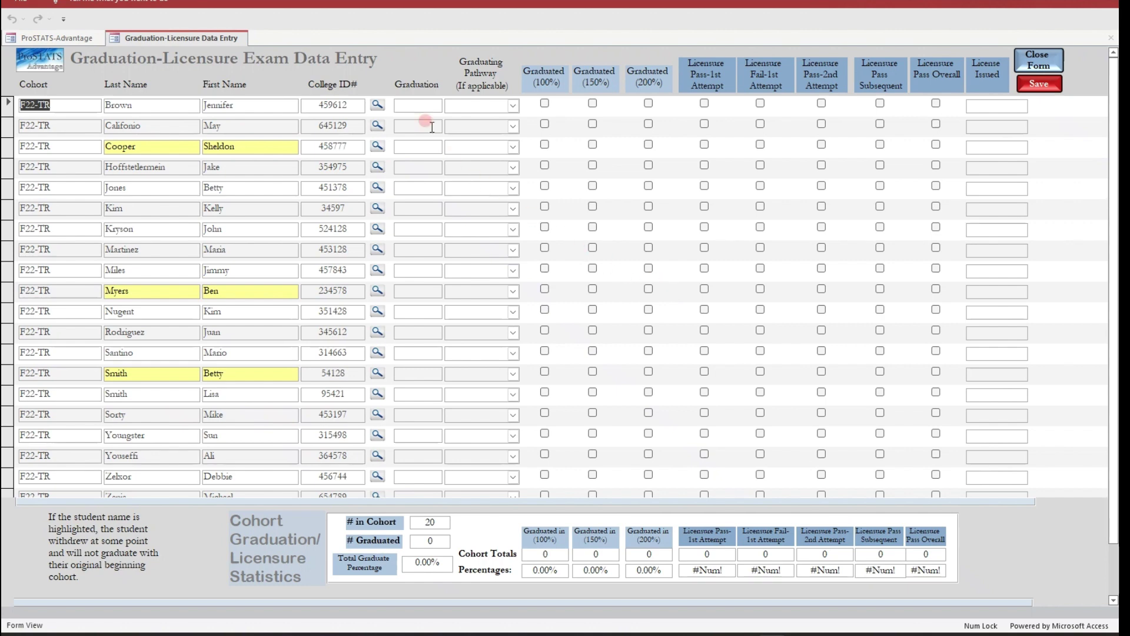
# - Enter SP24 as the first student's graduation term and set their graduating pathway to Traditional
pyautogui.click(414, 105)
pyautogui.write('SP24')
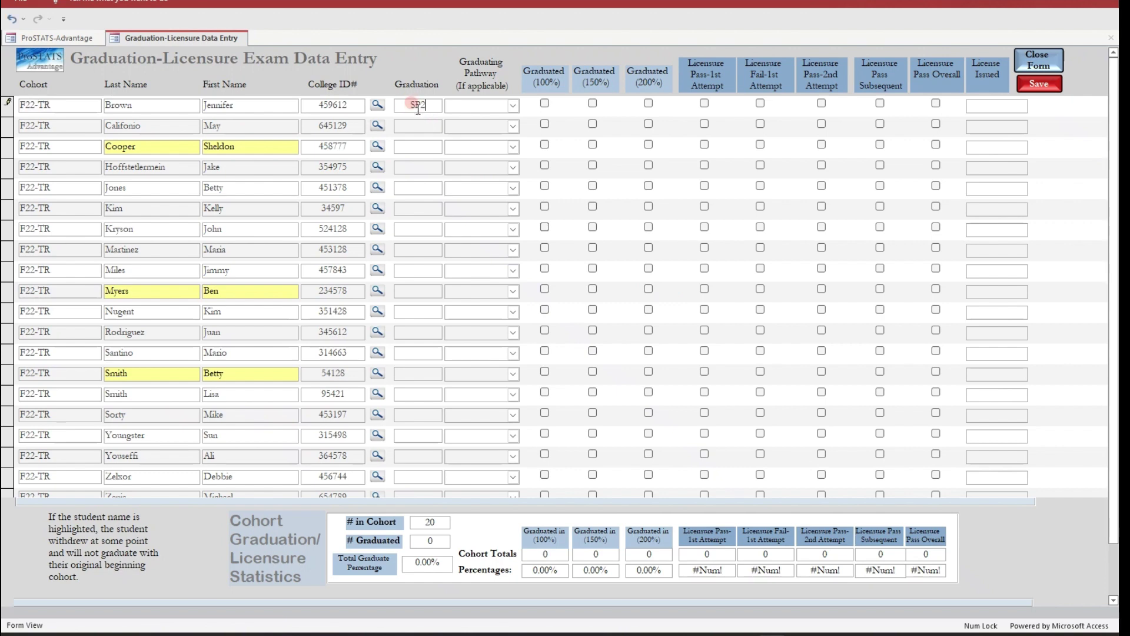
pyautogui.click(501, 106)
pyautogui.click(514, 107)
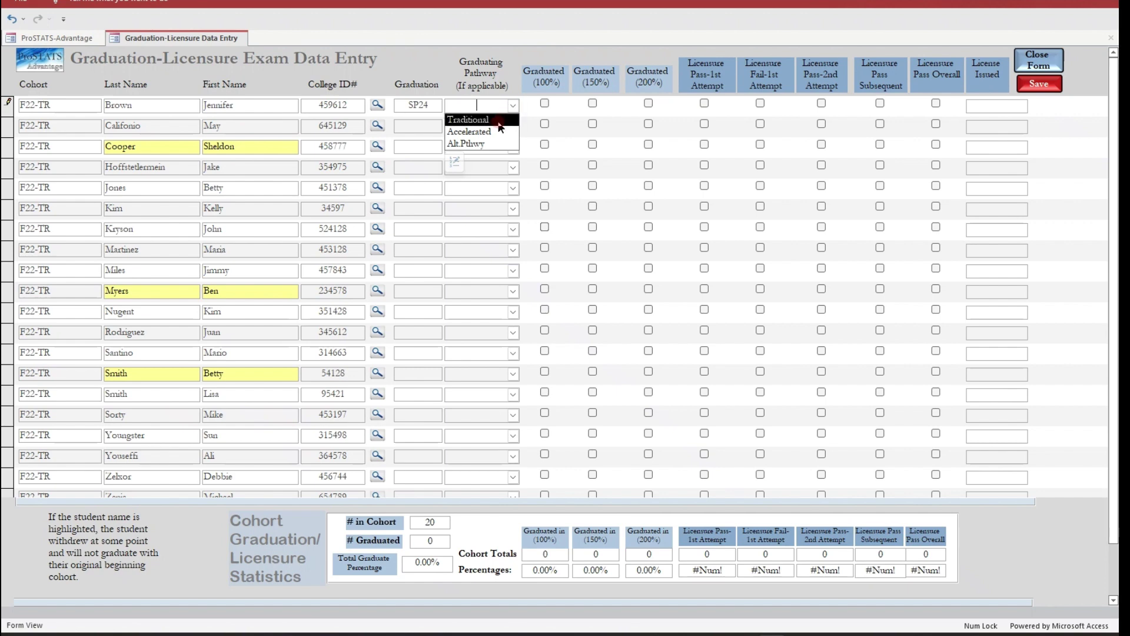
pyautogui.click(501, 120)
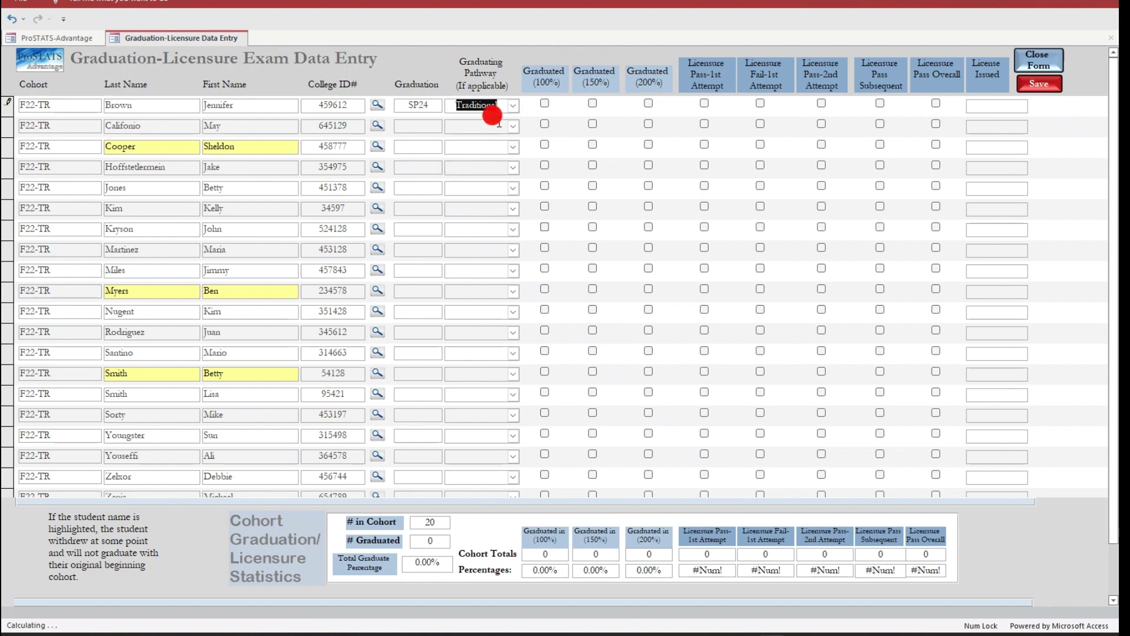
# - Copy SP24 into the Graduation field of every remaining non-withdrawn student, skipping withdrawn rows
pyautogui.click(423, 104)
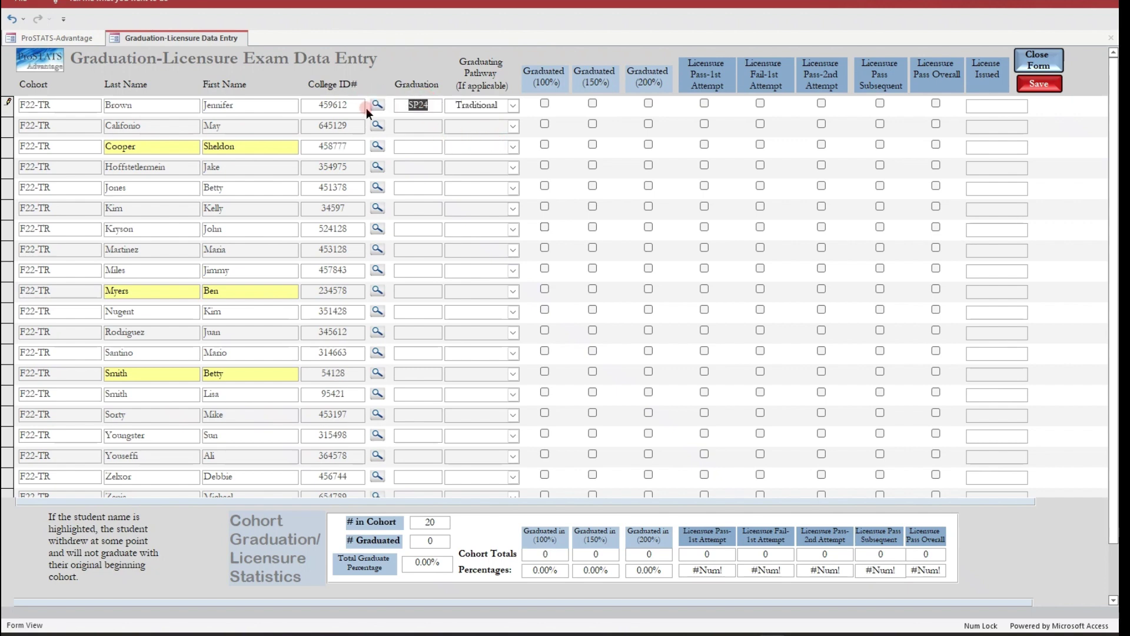
pyautogui.click(414, 127)
pyautogui.write('SP24')
pyautogui.click(414, 166)
pyautogui.write('SP24')
pyautogui.click(416, 188)
pyautogui.write('SP24')
pyautogui.click(416, 208)
pyautogui.write('SP24')
pyautogui.click(416, 229)
pyautogui.write('SP24')
pyautogui.click(416, 249)
pyautogui.write('SP24')
pyautogui.click(427, 268)
pyautogui.write('SP24')
pyautogui.click(419, 313)
pyautogui.write('SP24')
pyautogui.click(416, 331)
pyautogui.write('SP24')
pyautogui.click(415, 352)
pyautogui.write('SP24')
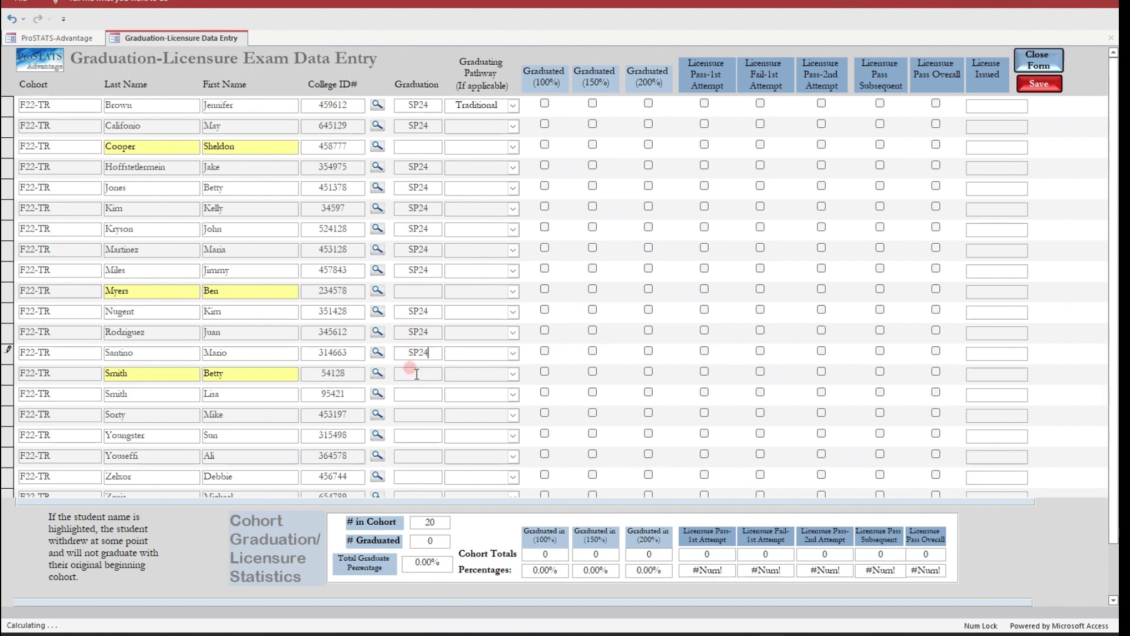
pyautogui.click(408, 392)
pyautogui.write('SP24')
pyautogui.click(408, 406)
pyautogui.write('SP24')
pyautogui.scroll(-1, 445, 406)
pyautogui.click(410, 393)
pyautogui.write('SP24')
pyautogui.click(413, 412)
pyautogui.write('SP24')
pyautogui.click(412, 434)
pyautogui.write('SP24')
pyautogui.click(411, 455)
pyautogui.write('SP24')
pyautogui.scroll(2, 489, 401)
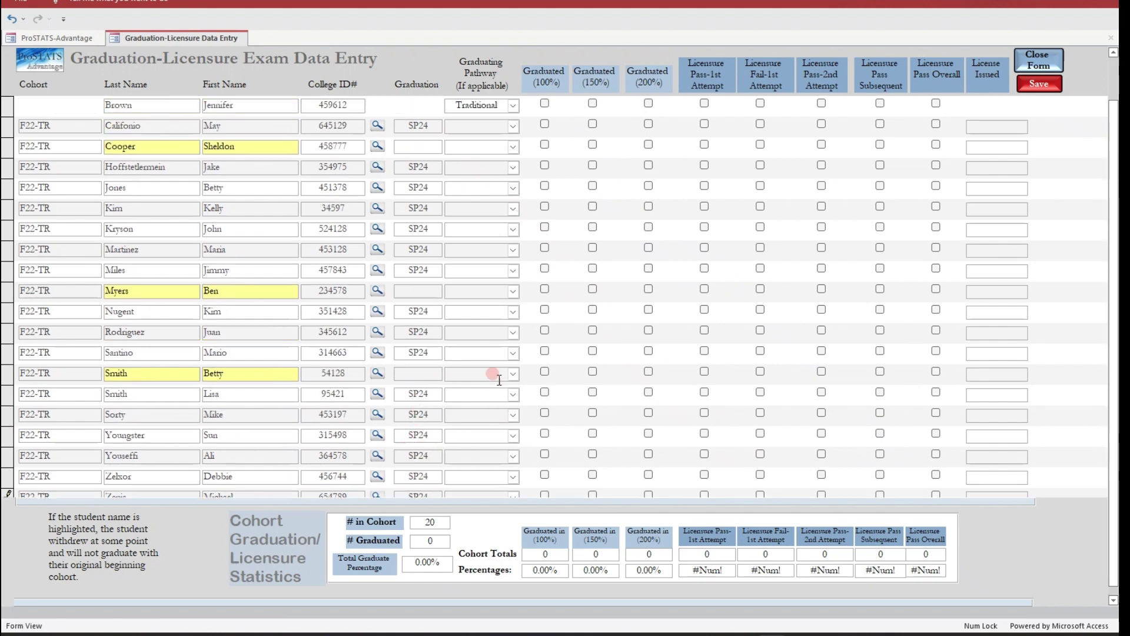
pyautogui.click(514, 125)
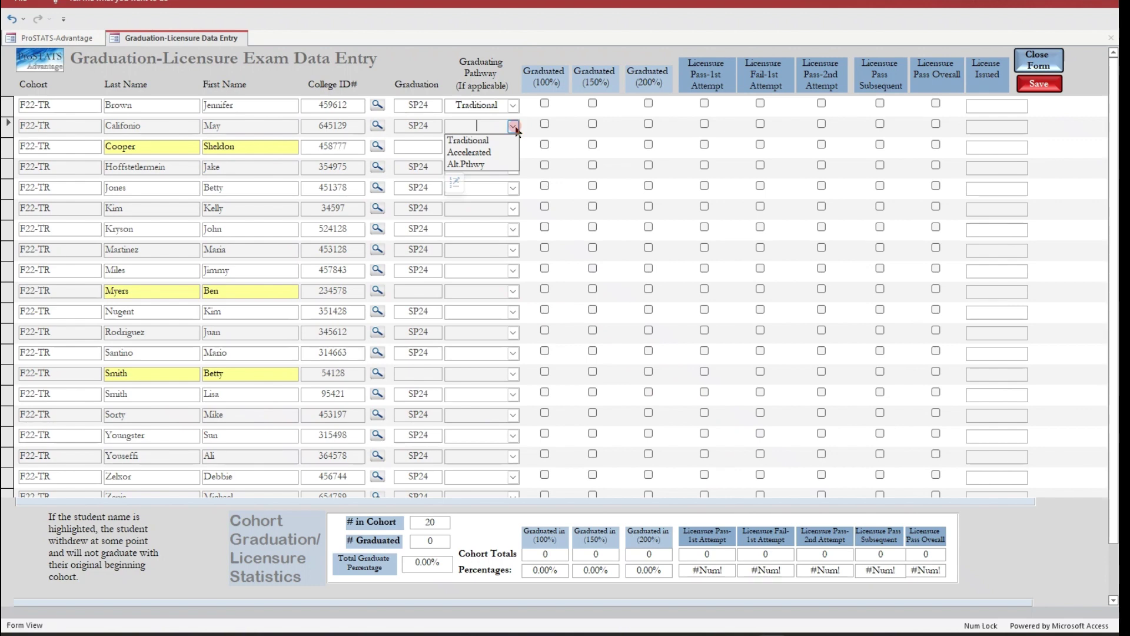
# - Set Traditional as the graduating pathway for each remaining non-withdrawn student and save the form
pyautogui.press('Down')
pyautogui.press('Return')
pyautogui.click(475, 142)
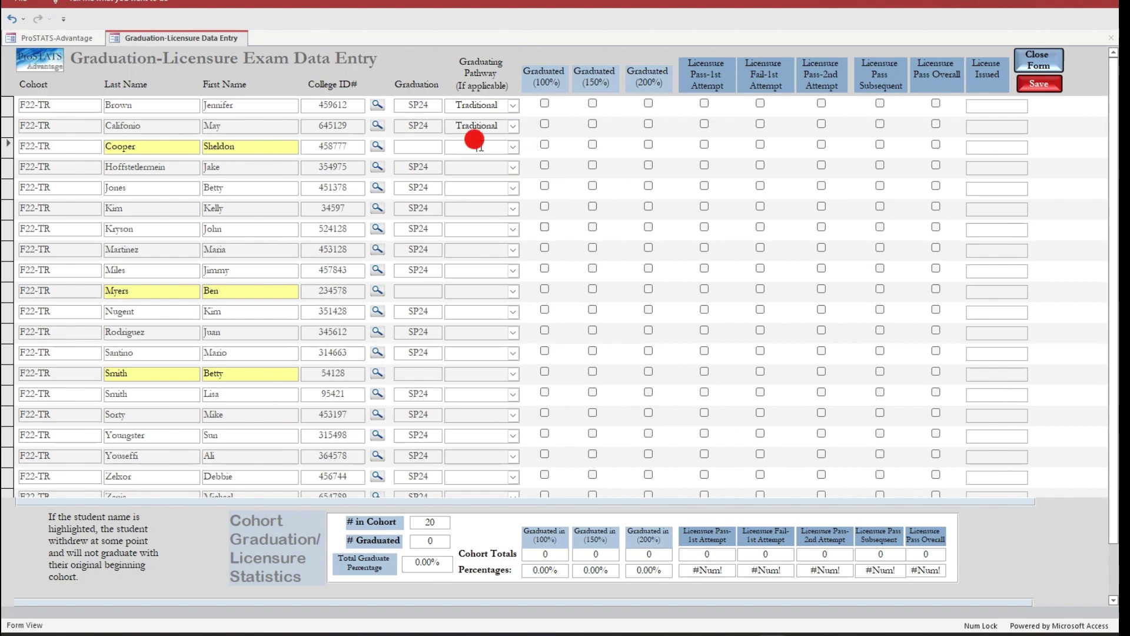
pyautogui.click(469, 165)
pyautogui.write('t')
pyautogui.click(485, 199)
pyautogui.write('t')
pyautogui.click(474, 208)
pyautogui.write('t')
pyautogui.click(467, 227)
pyautogui.write('t')
pyautogui.click(466, 248)
pyautogui.write('t')
pyautogui.click(463, 269)
pyautogui.write('t')
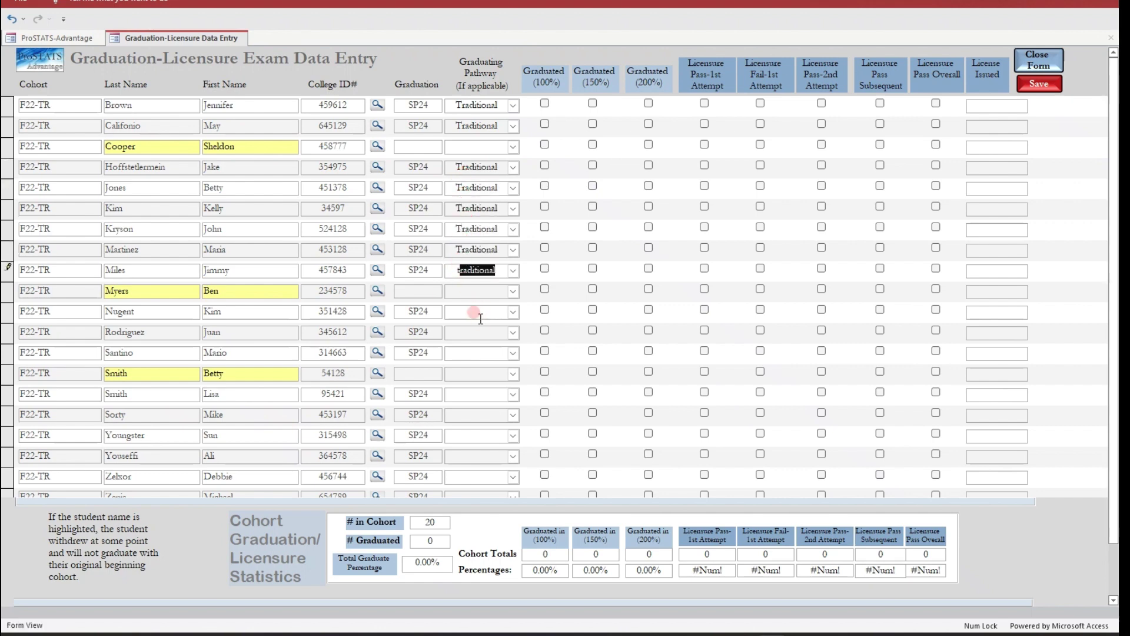
pyautogui.click(469, 308)
pyautogui.write('t')
pyautogui.click(469, 331)
pyautogui.write('t')
pyautogui.click(468, 351)
pyautogui.write('t')
pyautogui.click(465, 394)
pyautogui.write('t')
pyautogui.click(466, 414)
pyautogui.write('t')
pyautogui.click(470, 435)
pyautogui.write('t')
pyautogui.click(465, 454)
pyautogui.write('t')
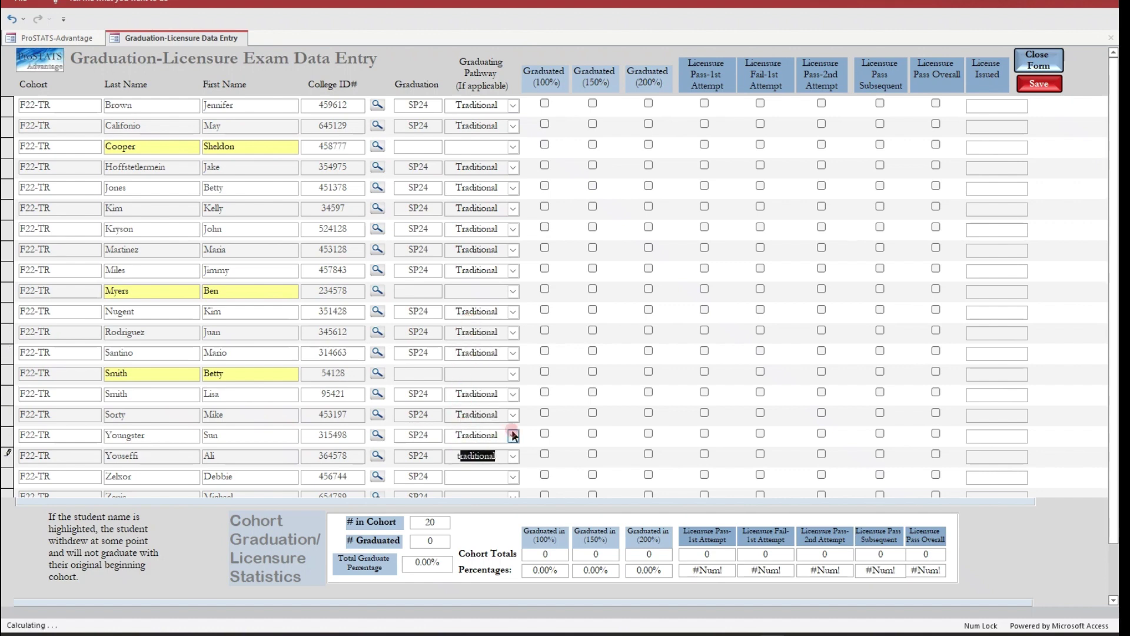
pyautogui.scroll(-1, 514, 436)
pyautogui.click(459, 435)
pyautogui.write('t')
pyautogui.click(470, 455)
pyautogui.write('tional')
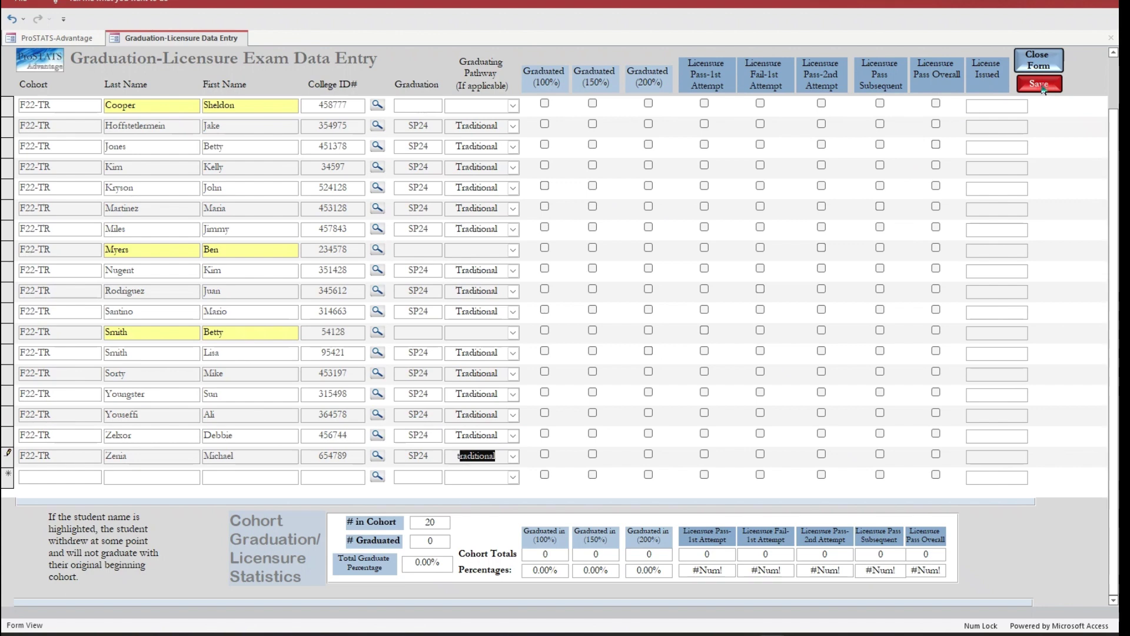
pyautogui.click(1044, 91)
pyautogui.click(1043, 86)
# - Tick Graduated (100%) for all 17 non-withdrawn F22-TR students and save, giving 85.00%
pyautogui.scroll(1, 676, 147)
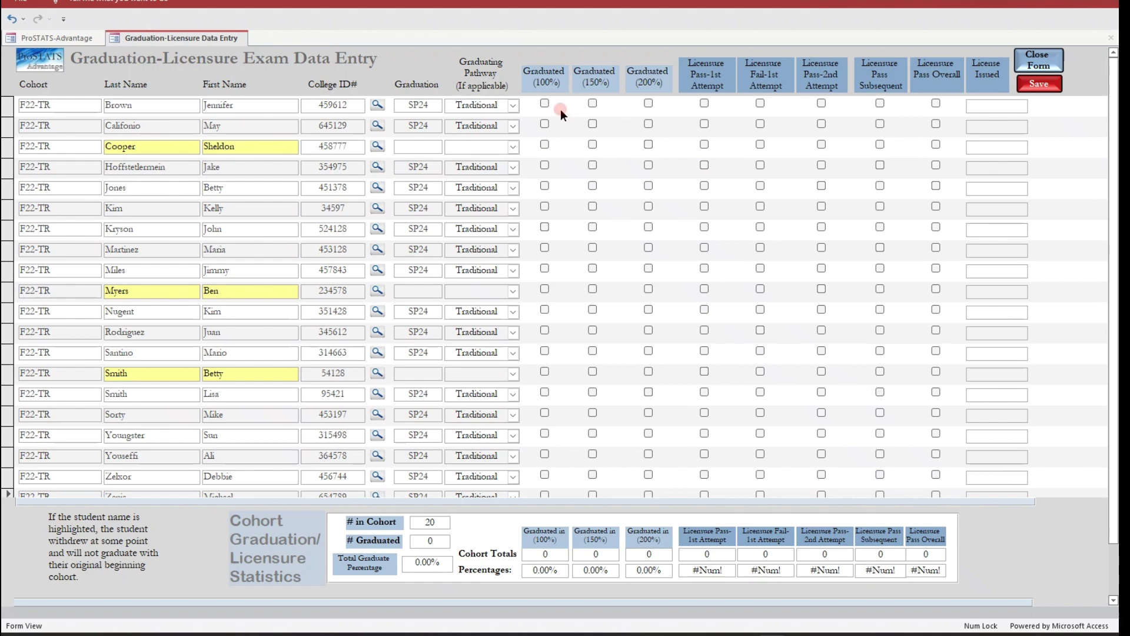
pyautogui.click(545, 103)
pyautogui.click(545, 124)
pyautogui.click(545, 145)
pyautogui.click(544, 165)
pyautogui.click(545, 185)
pyautogui.click(545, 206)
pyautogui.click(545, 226)
pyautogui.click(545, 247)
pyautogui.click(545, 267)
pyautogui.click(544, 309)
pyautogui.click(545, 330)
pyautogui.click(545, 351)
pyautogui.click(545, 392)
pyautogui.click(545, 413)
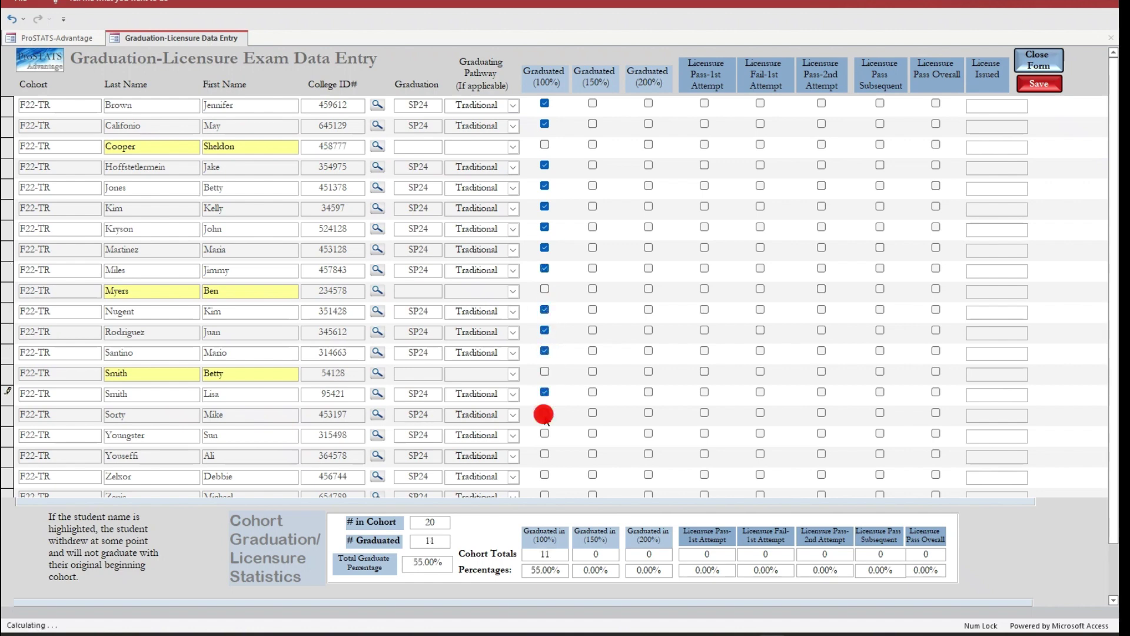
pyautogui.click(545, 433)
pyautogui.click(546, 454)
pyautogui.click(544, 474)
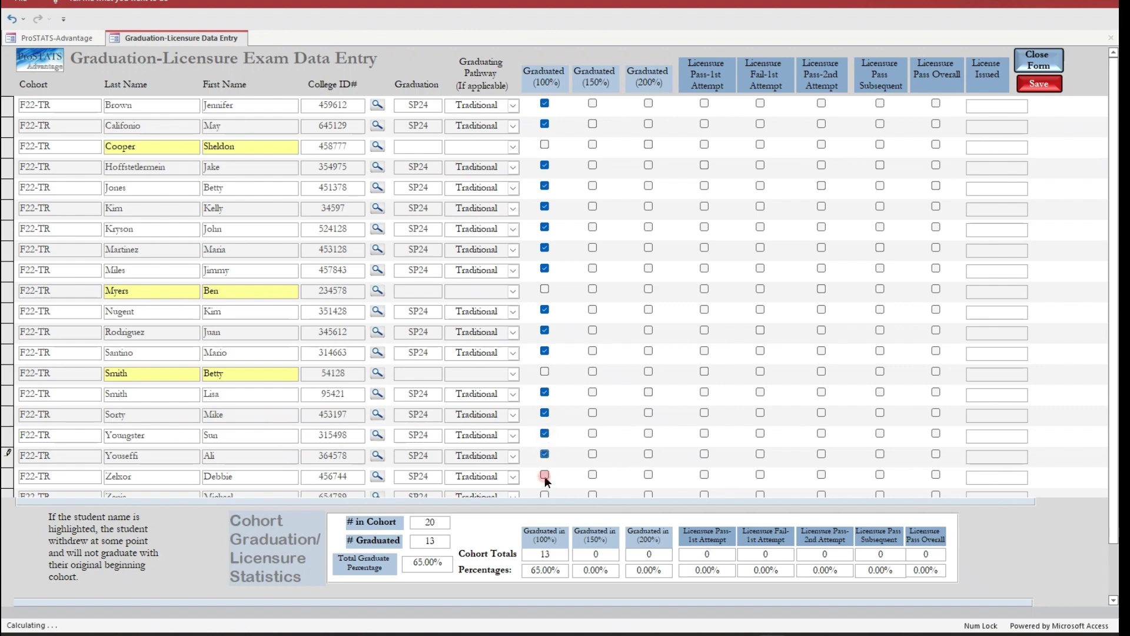
pyautogui.scroll(-2, 567, 443)
pyautogui.click(545, 454)
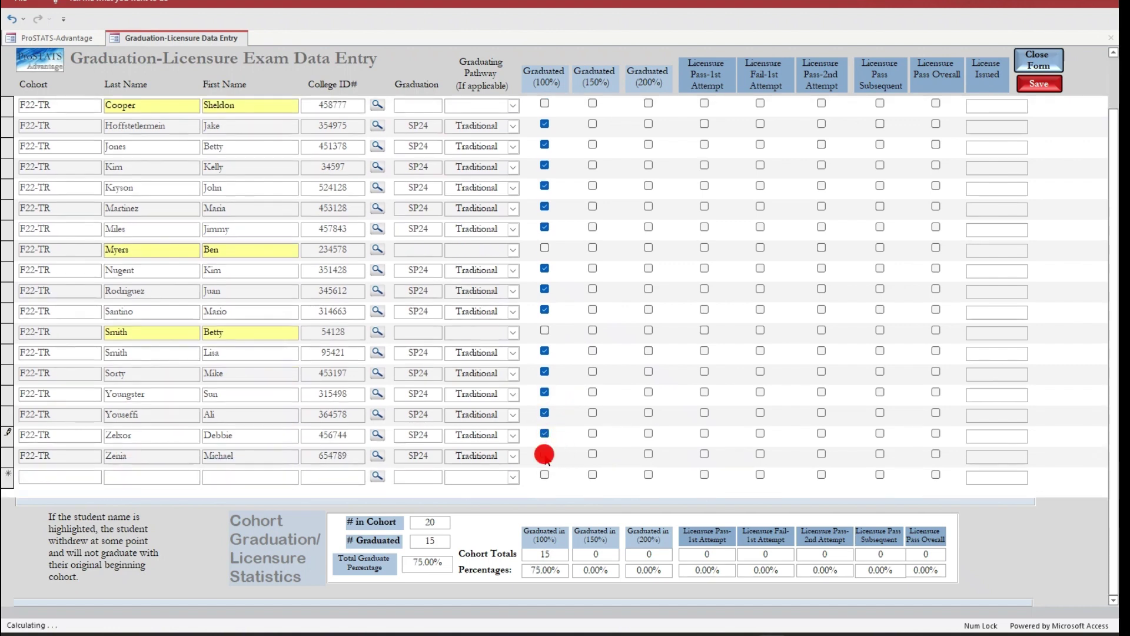
pyautogui.click(1042, 91)
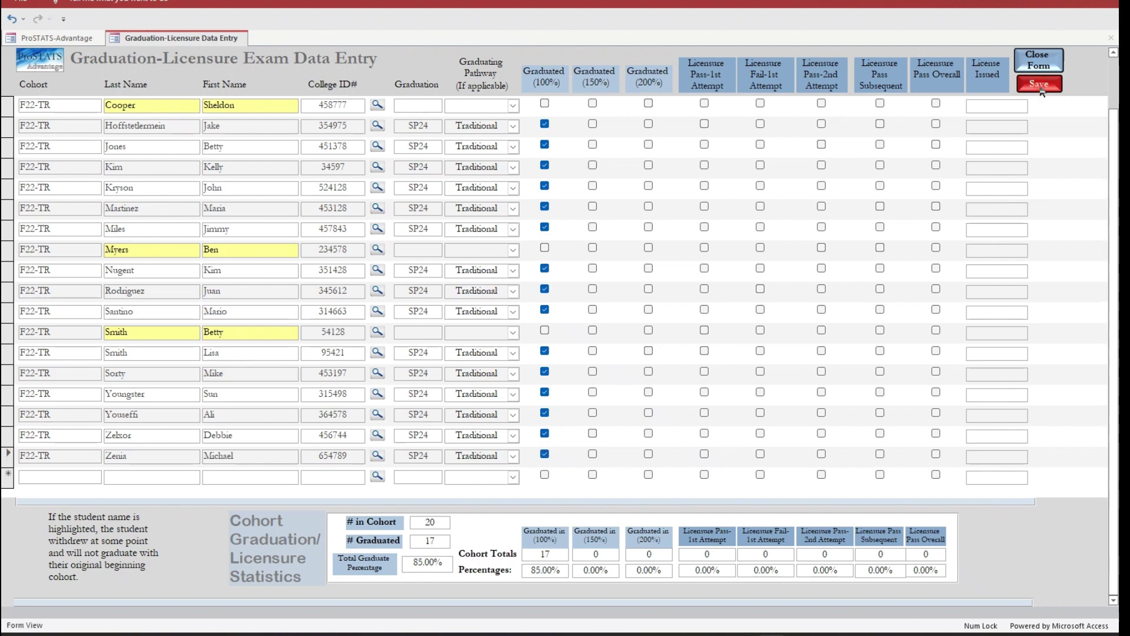
# - Record the first student passing licensure on the first attempt, with license issued 07/22/2024
pyautogui.scroll(1, 905, 168)
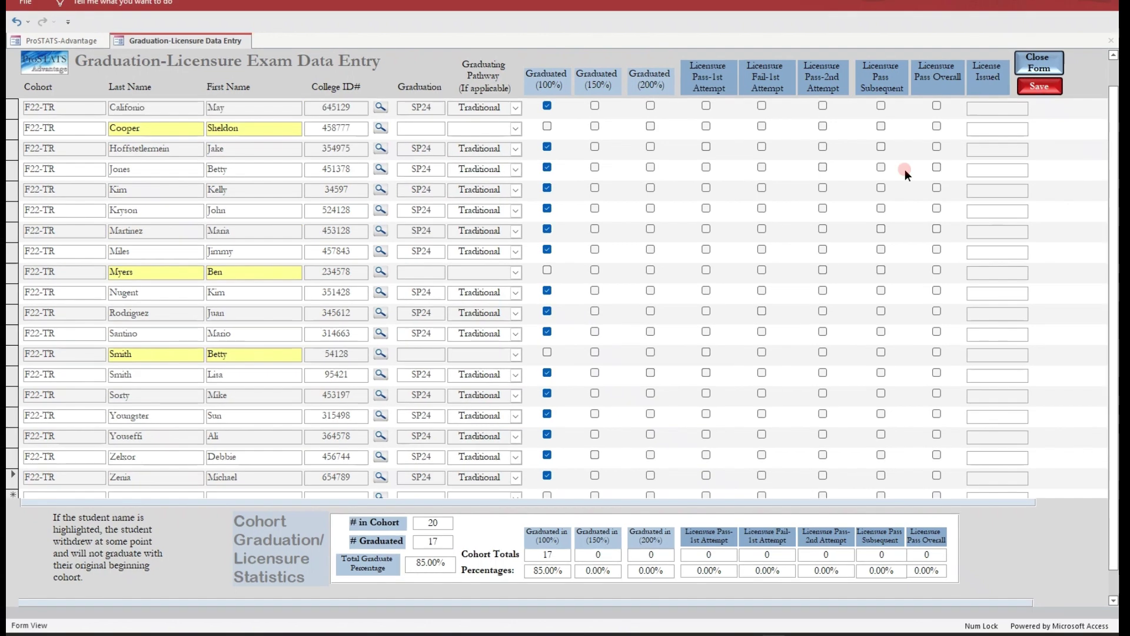
pyautogui.click(706, 106)
pyautogui.click(937, 106)
pyautogui.click(976, 109)
pyautogui.write('07/22/2024')
pyautogui.press('Tab')
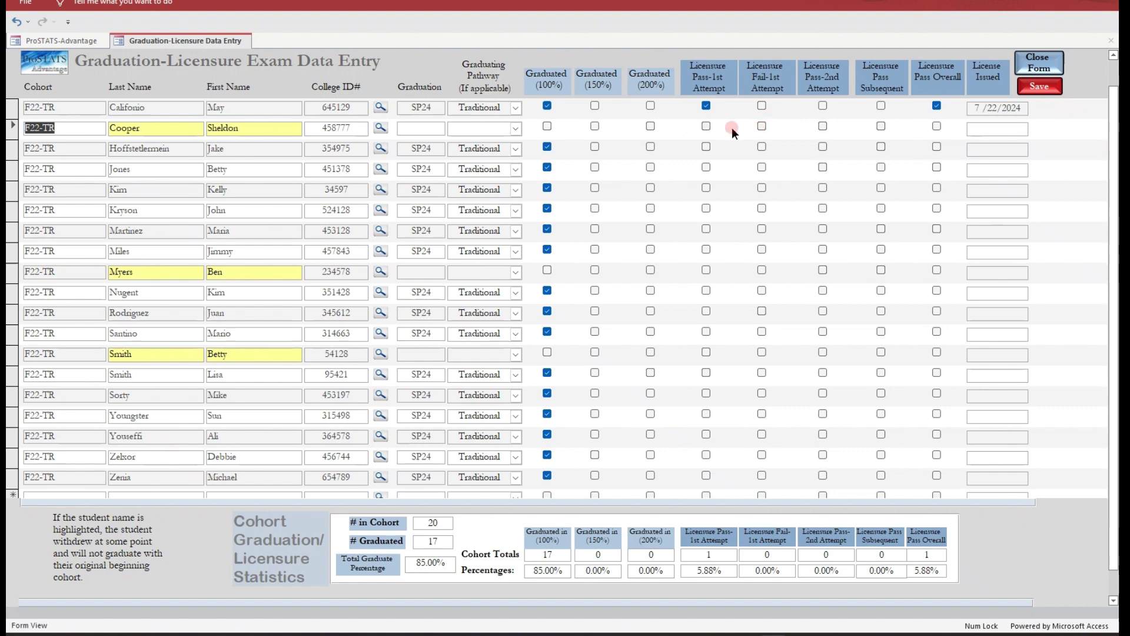
# - Record the next four students' licensure: two first-attempt passes and two fail-then-pass results
pyautogui.click(762, 147)
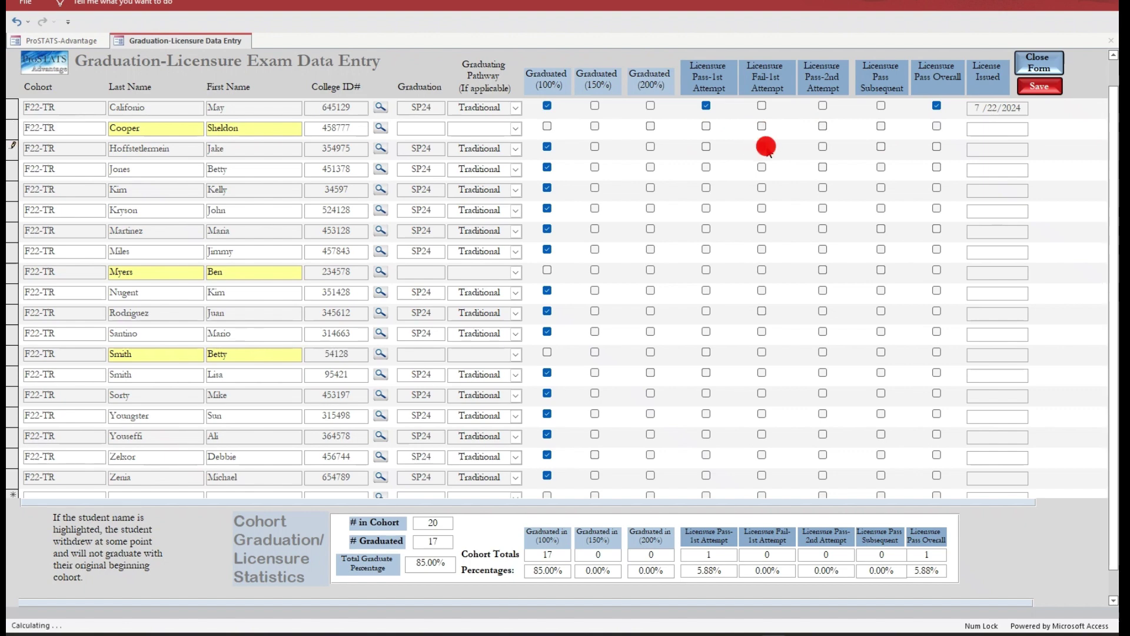
pyautogui.click(823, 146)
pyautogui.click(937, 147)
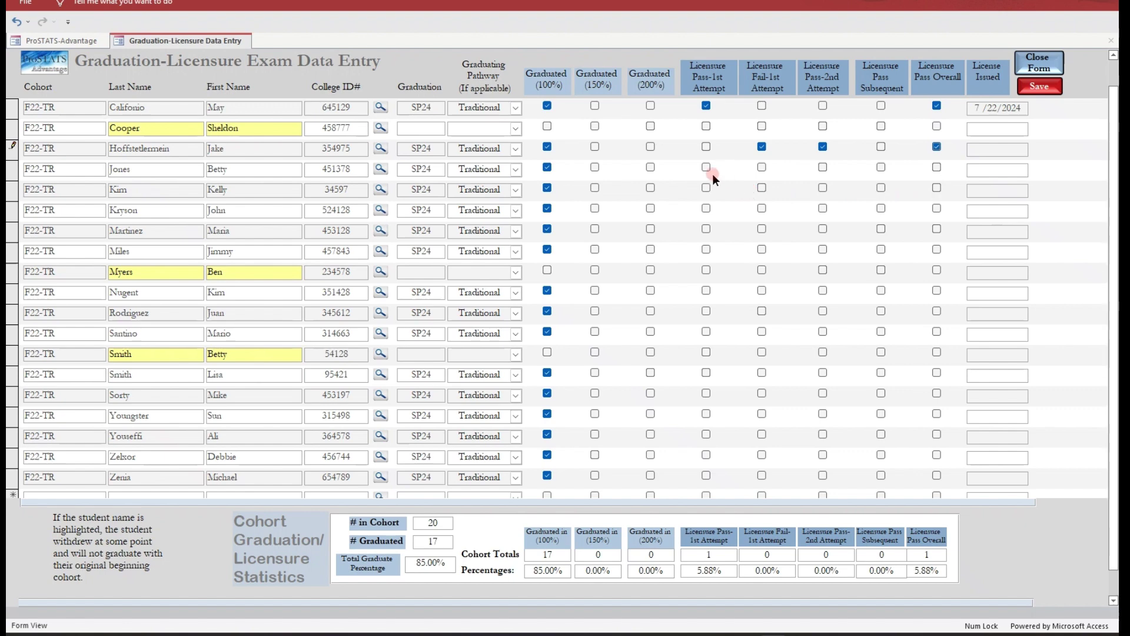
pyautogui.click(706, 168)
pyautogui.click(937, 168)
pyautogui.click(706, 188)
pyautogui.click(937, 188)
pyautogui.click(762, 208)
pyautogui.click(881, 208)
pyautogui.click(937, 209)
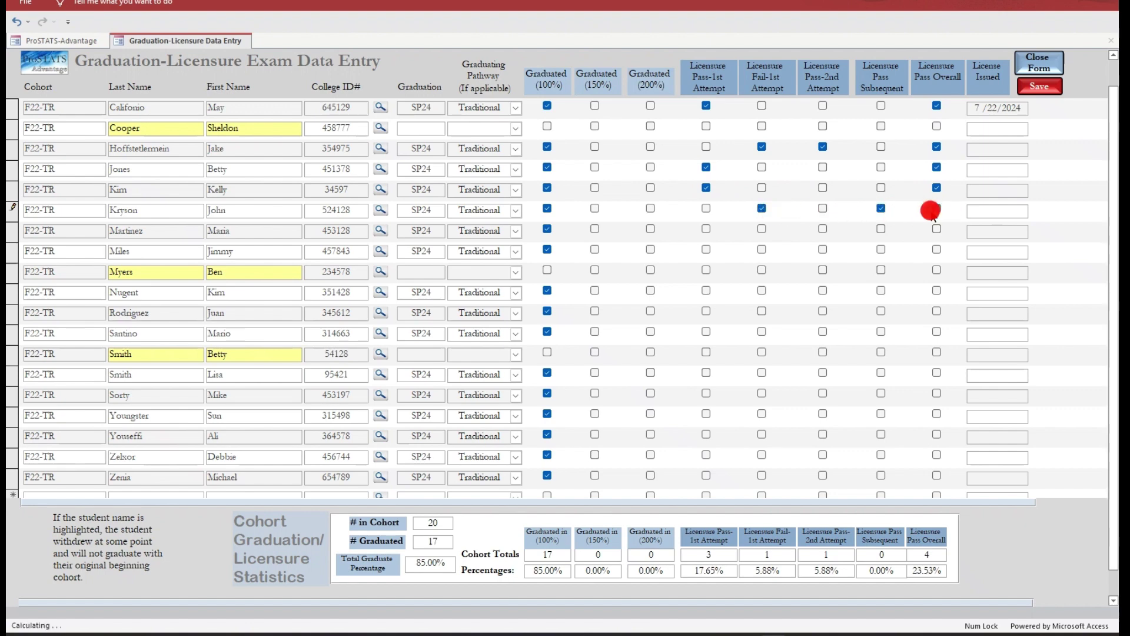
# - Record the remaining graduates' licensure results, bringing overall passes to 8 (47.06%)
pyautogui.click(762, 249)
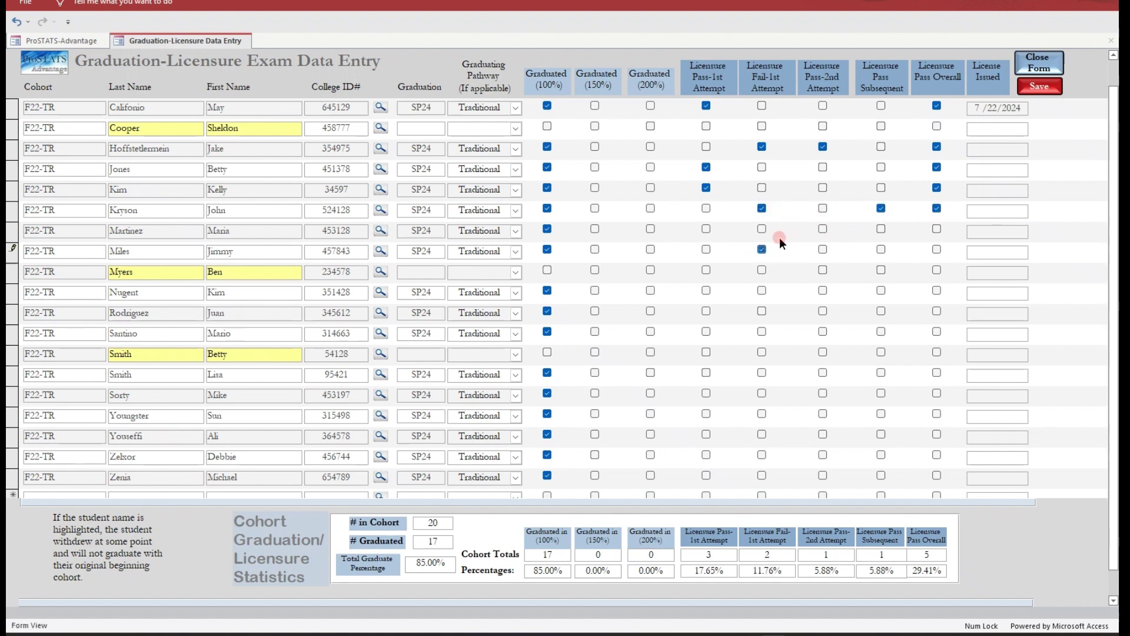
pyautogui.click(823, 250)
pyautogui.click(937, 249)
pyautogui.click(706, 229)
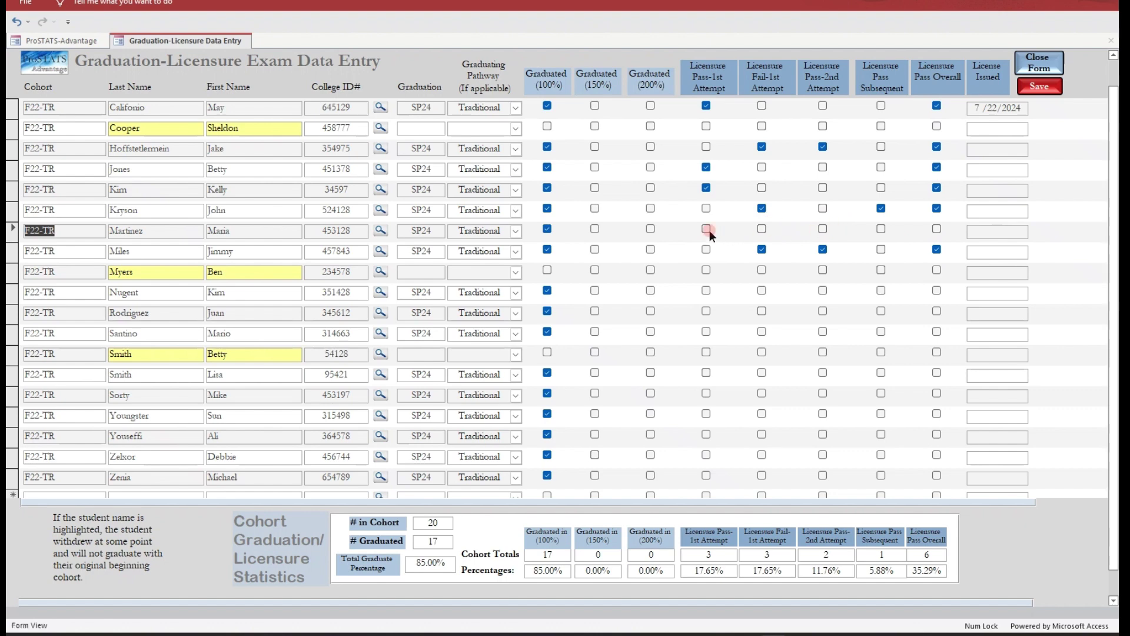
pyautogui.click(937, 229)
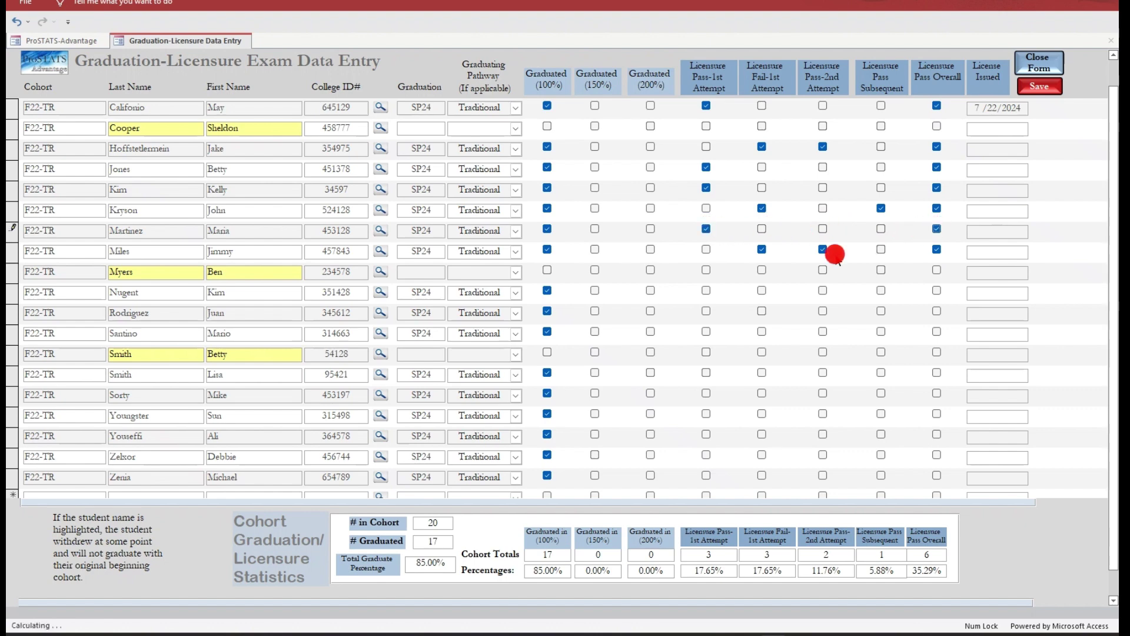
pyautogui.click(707, 270)
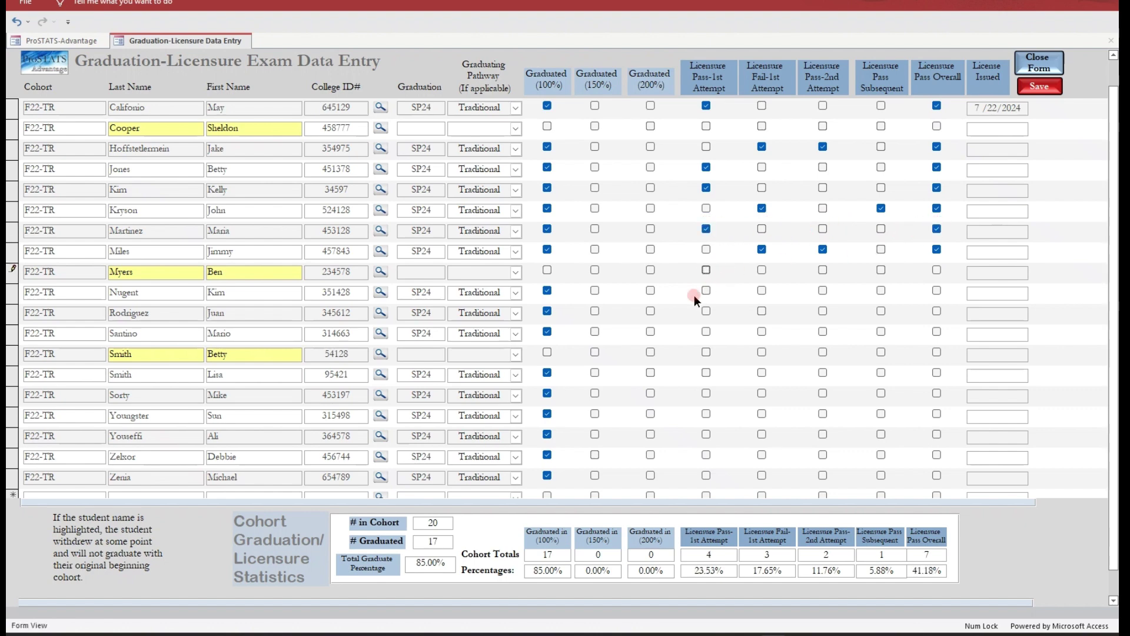
pyautogui.click(706, 290)
pyautogui.click(706, 311)
pyautogui.click(936, 290)
pyautogui.click(937, 310)
# - Record one first-attempt pass and one fail-then-subsequent pass, both passing overall
pyautogui.scroll(-2, 944, 329)
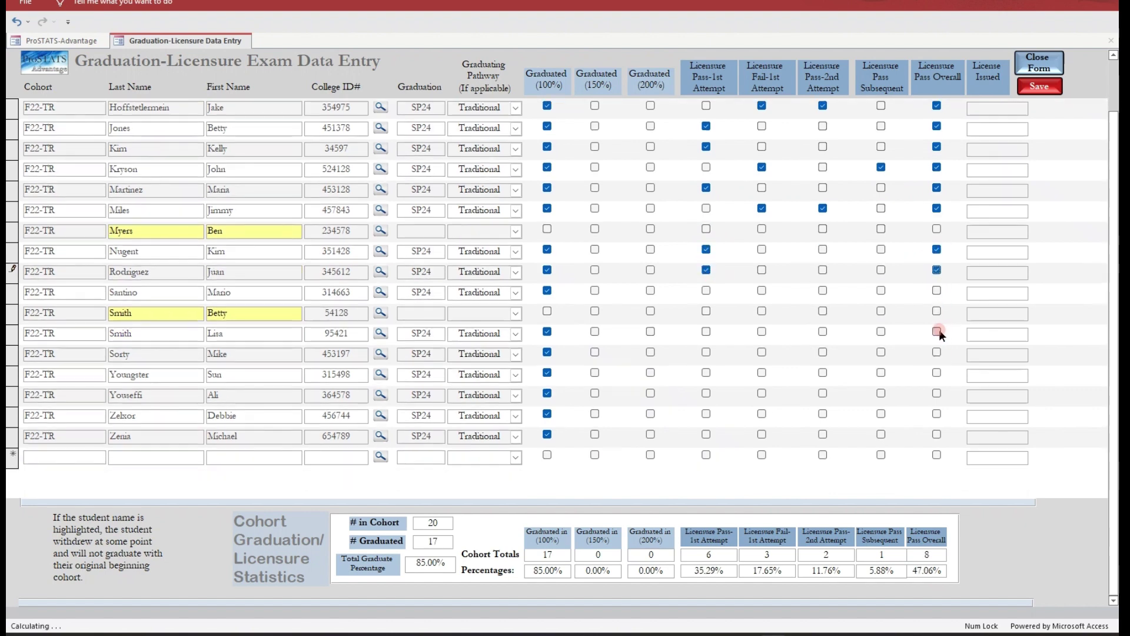
pyautogui.click(706, 290)
pyautogui.click(937, 291)
pyautogui.click(762, 332)
pyautogui.click(882, 332)
pyautogui.click(937, 331)
# - Record one fail-then-second-attempt pass and two first-attempt passes, all passing overall
pyautogui.click(762, 352)
pyautogui.click(822, 352)
pyautogui.click(936, 352)
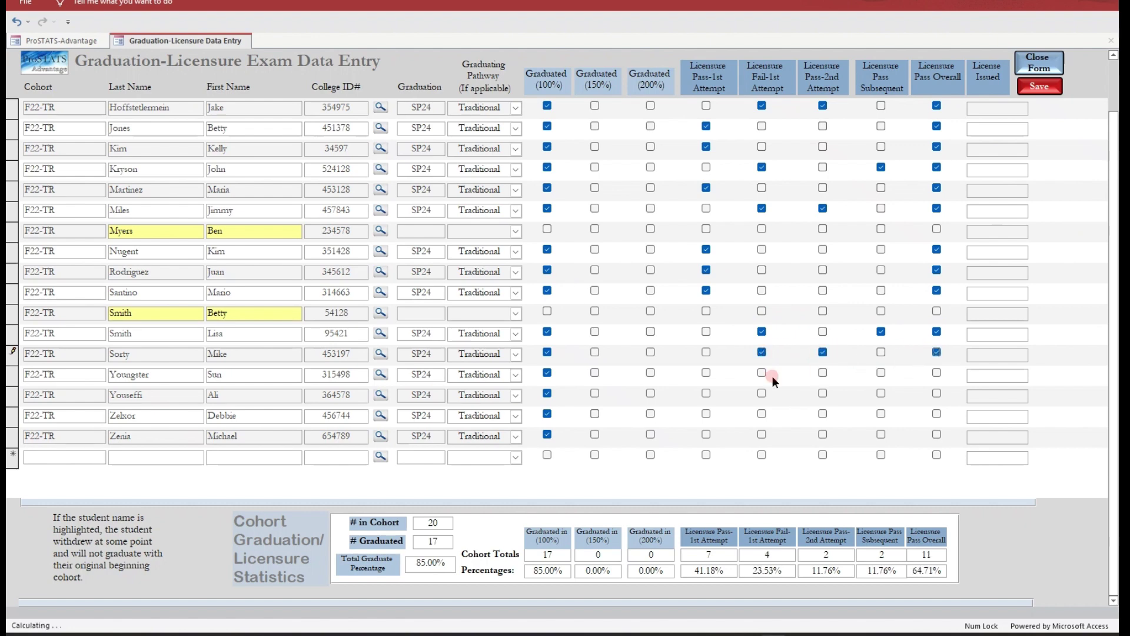
pyautogui.click(706, 373)
pyautogui.click(933, 372)
pyautogui.click(706, 393)
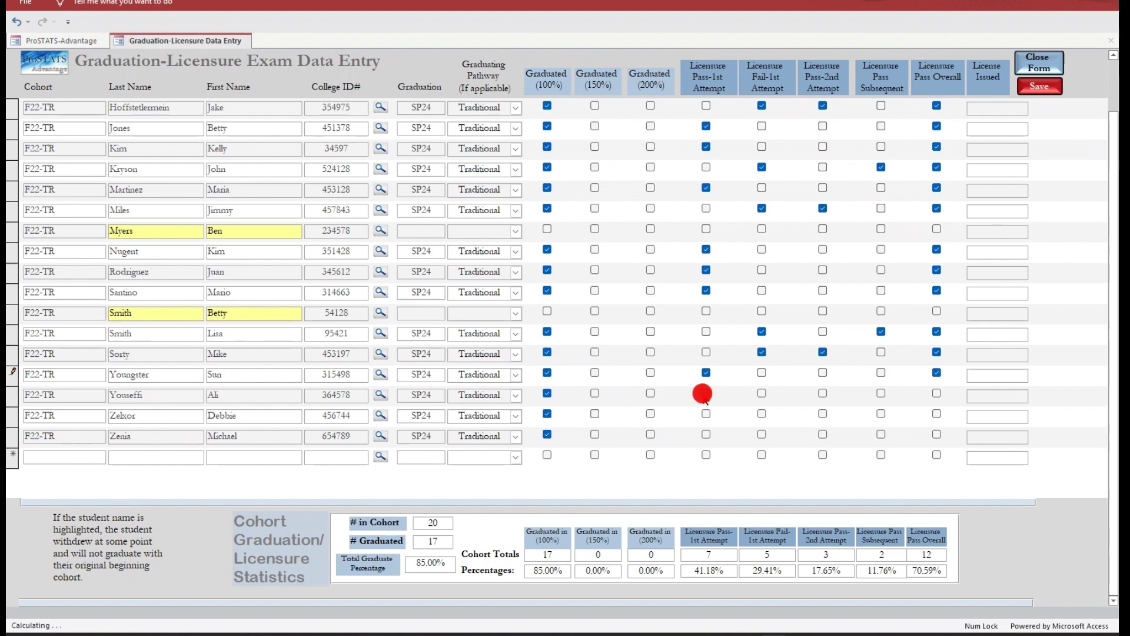
pyautogui.click(936, 393)
# - Mark the second-to-last student Fail-1st, Pass Subsequent and Pass Overall, the last Pass-1st, then save
pyautogui.click(762, 414)
pyautogui.click(885, 414)
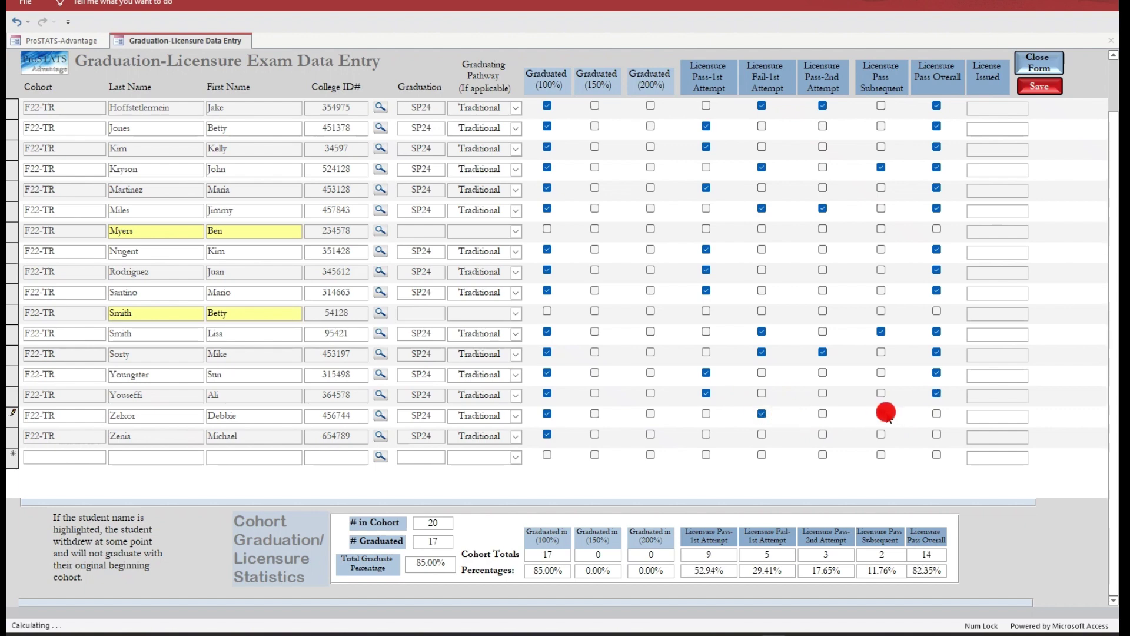
pyautogui.click(942, 413)
pyautogui.click(711, 433)
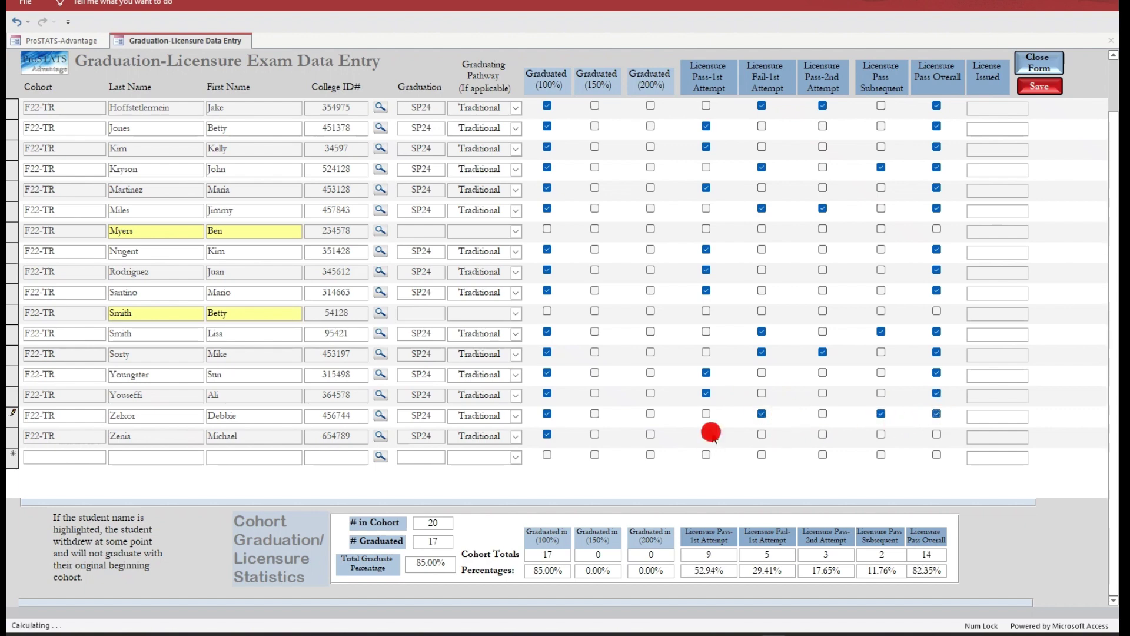
pyautogui.click(936, 434)
pyautogui.click(1040, 86)
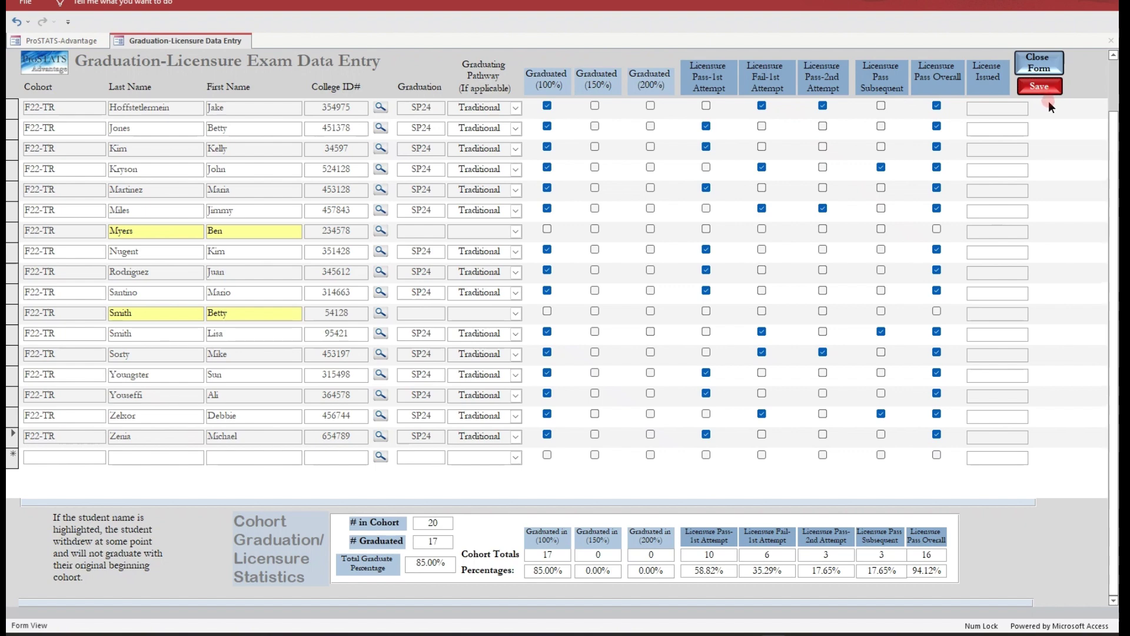
# - Close the licensure form and open Graduating Cohort Statistics for SP24 graduates
pyautogui.click(1040, 88)
pyautogui.click(1042, 63)
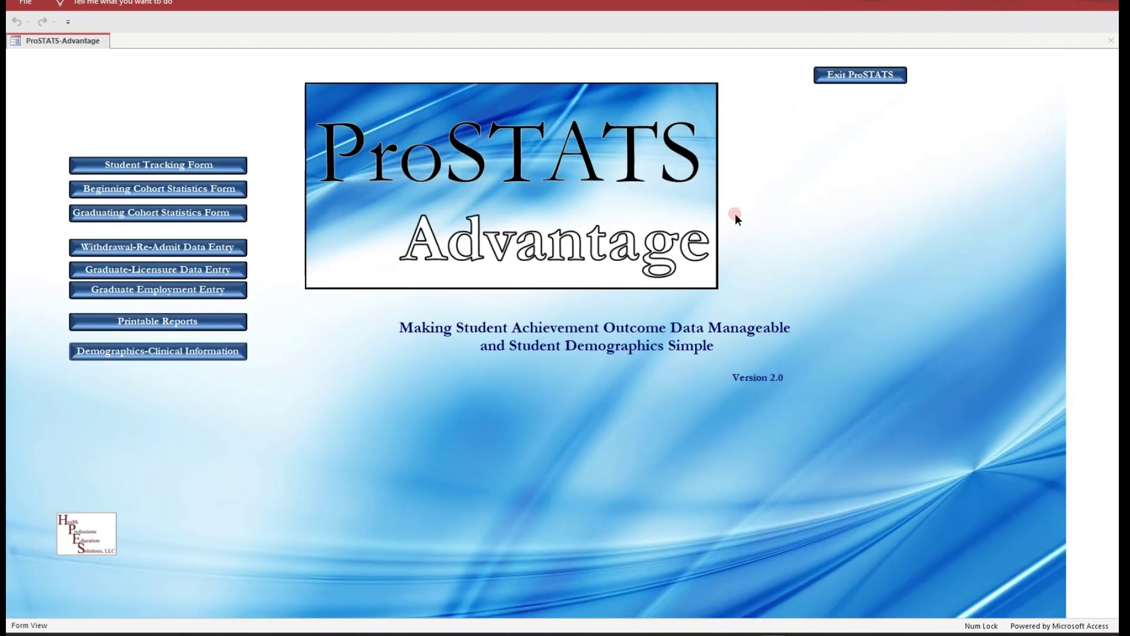
pyautogui.click(181, 213)
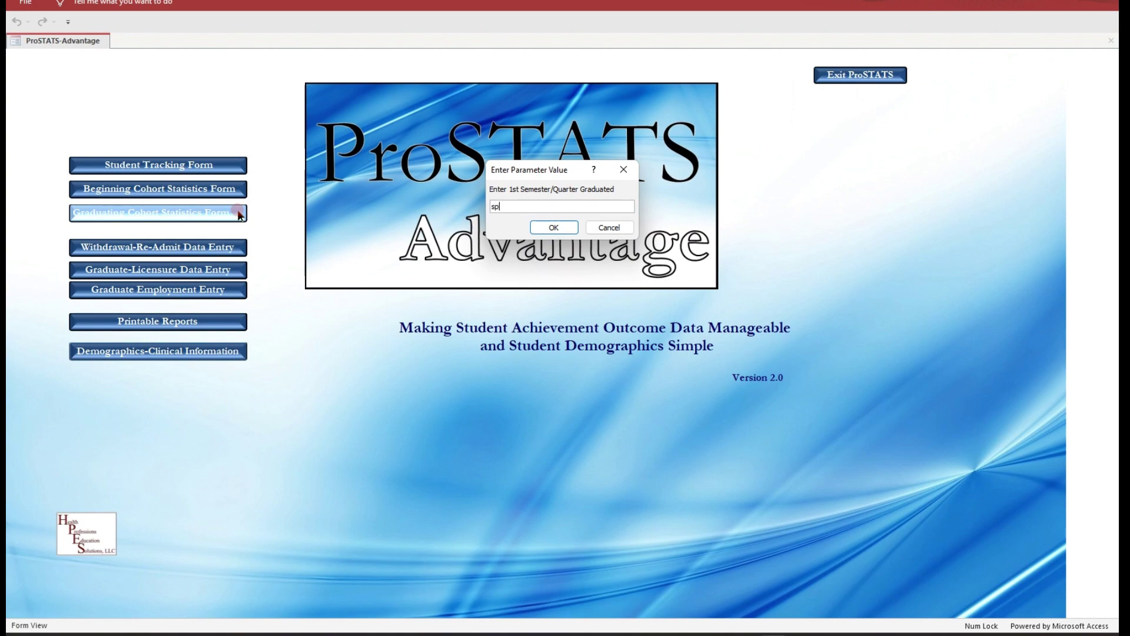
pyautogui.press('Return')
pyautogui.press('Return')
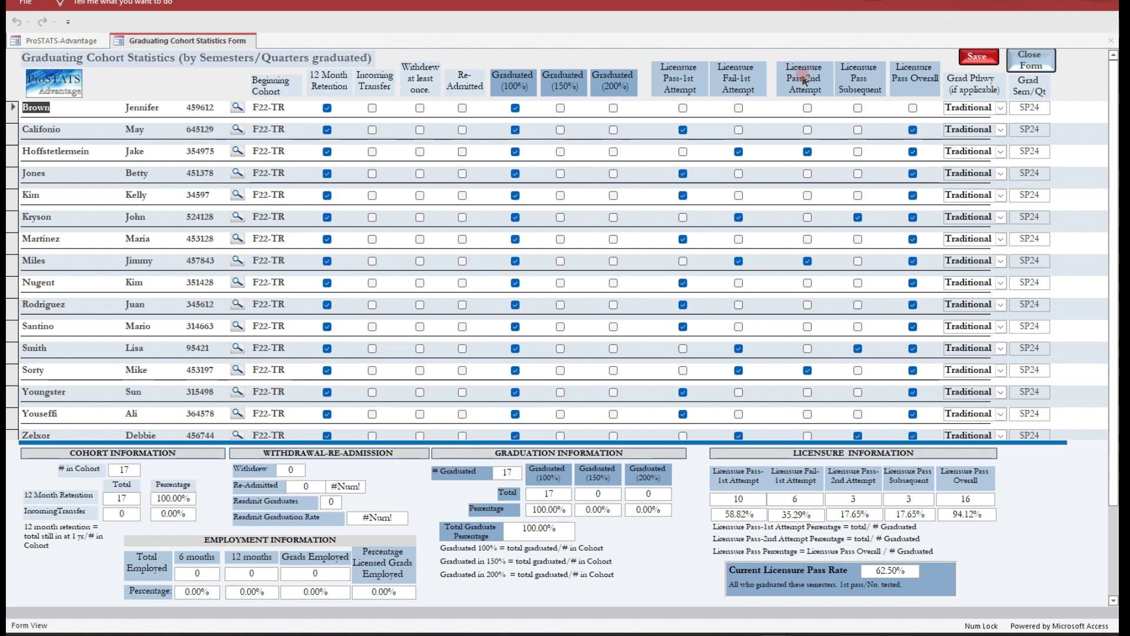
# - Open the Student Tracking Form and find the first readmitted student by last name
pyautogui.click(1025, 68)
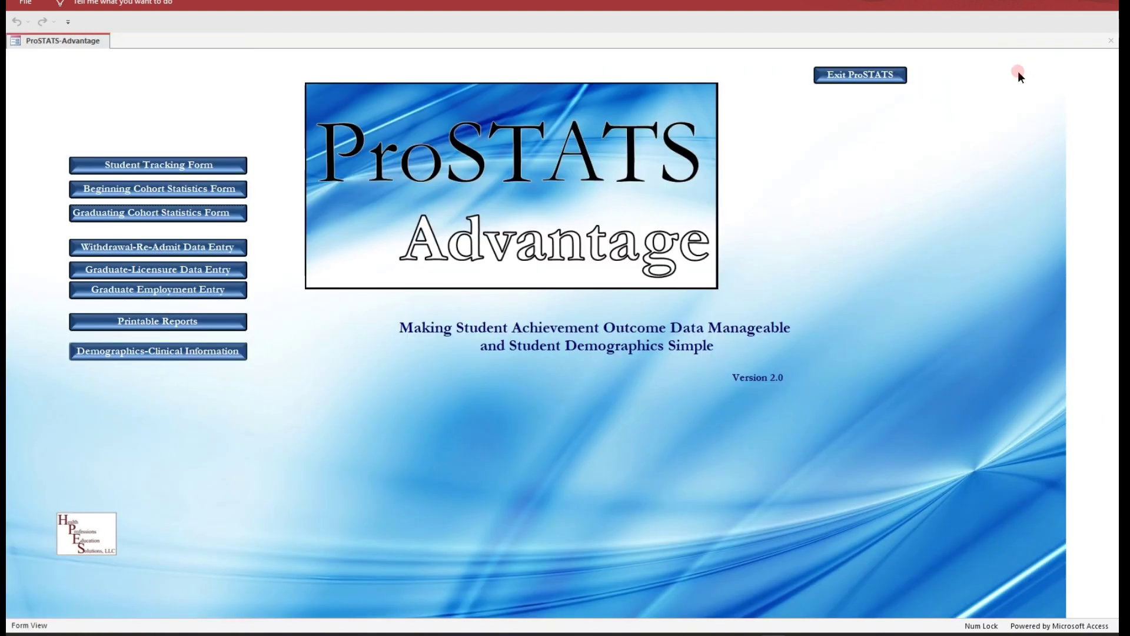
pyautogui.click(159, 164)
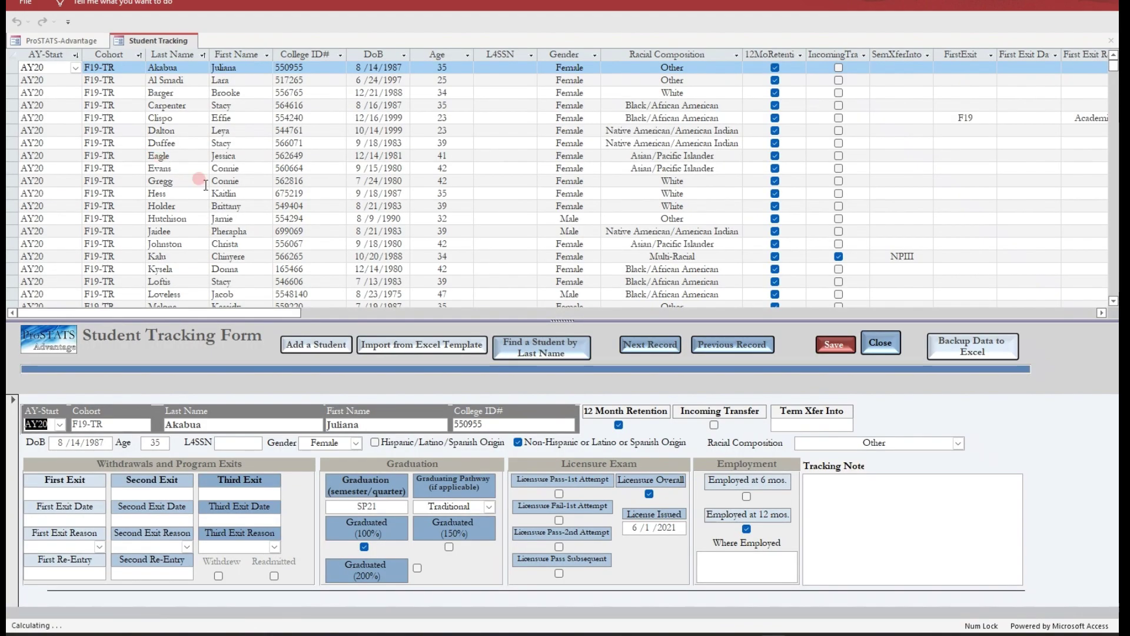
pyautogui.click(541, 345)
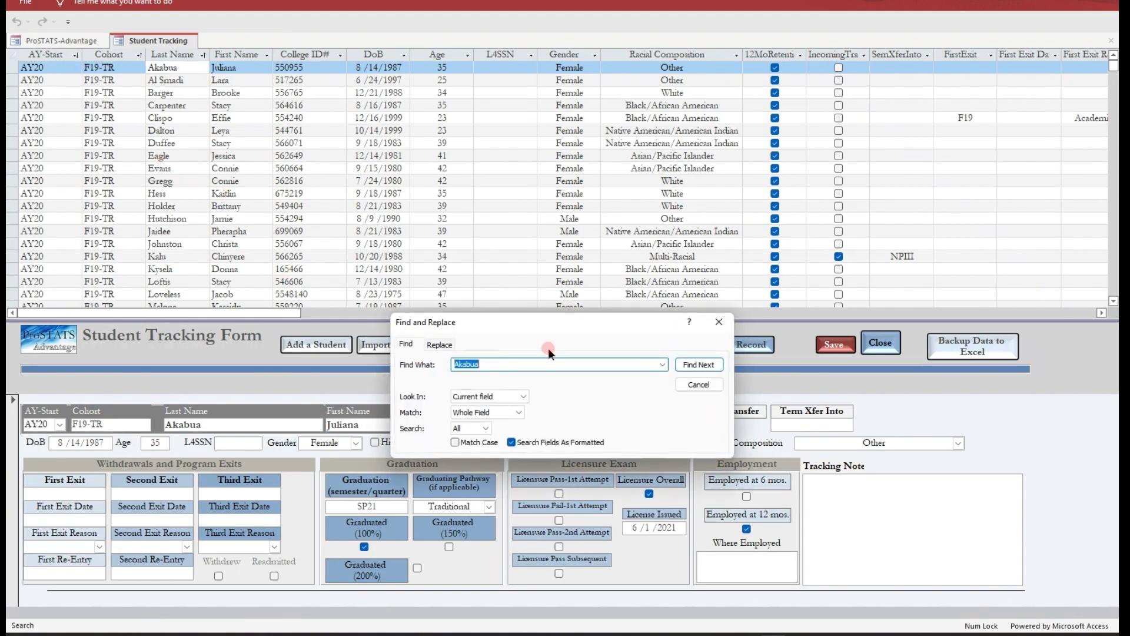
pyautogui.write('mathews')
pyautogui.press('Return')
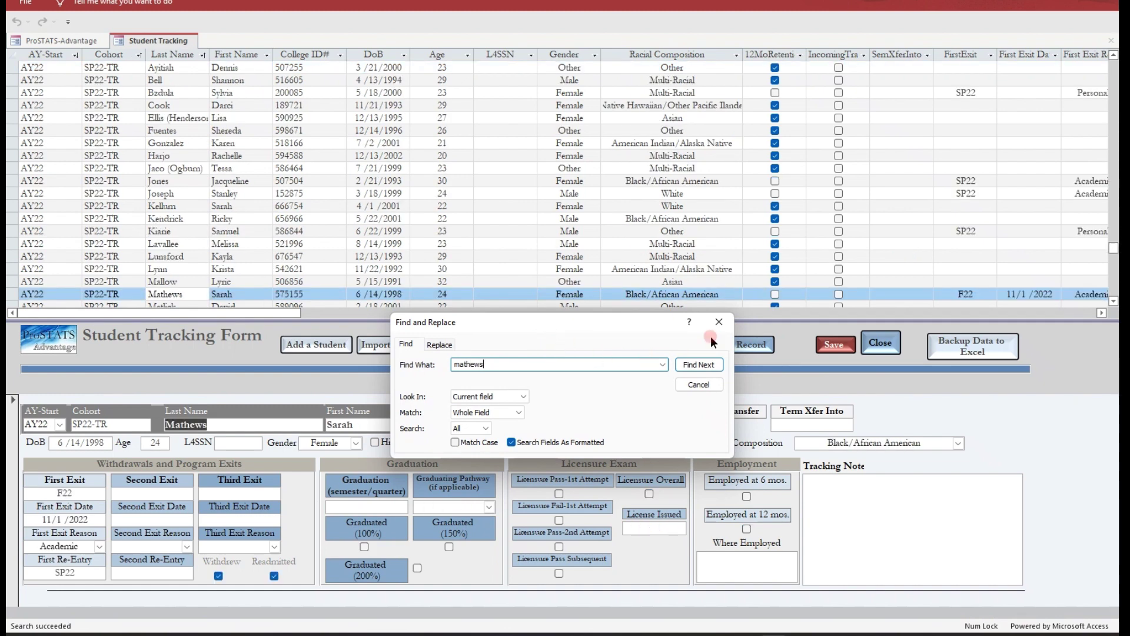
pyautogui.click(719, 321)
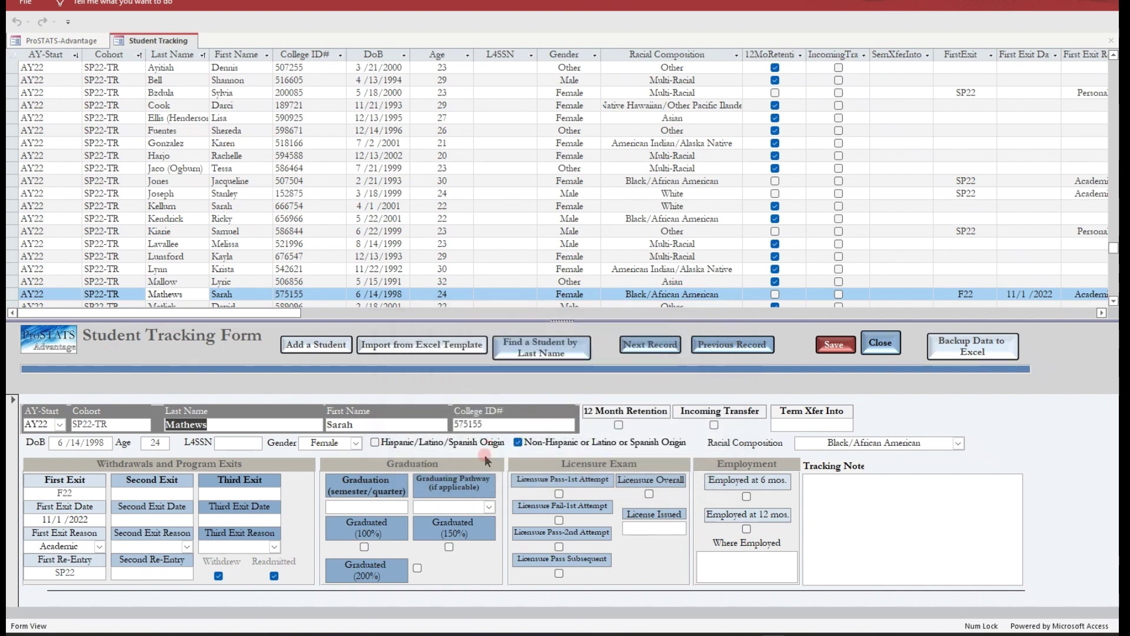
# - Enter graduation SP24 and the Traditional pathway, and tick Graduated (150%)
pyautogui.click(79, 489)
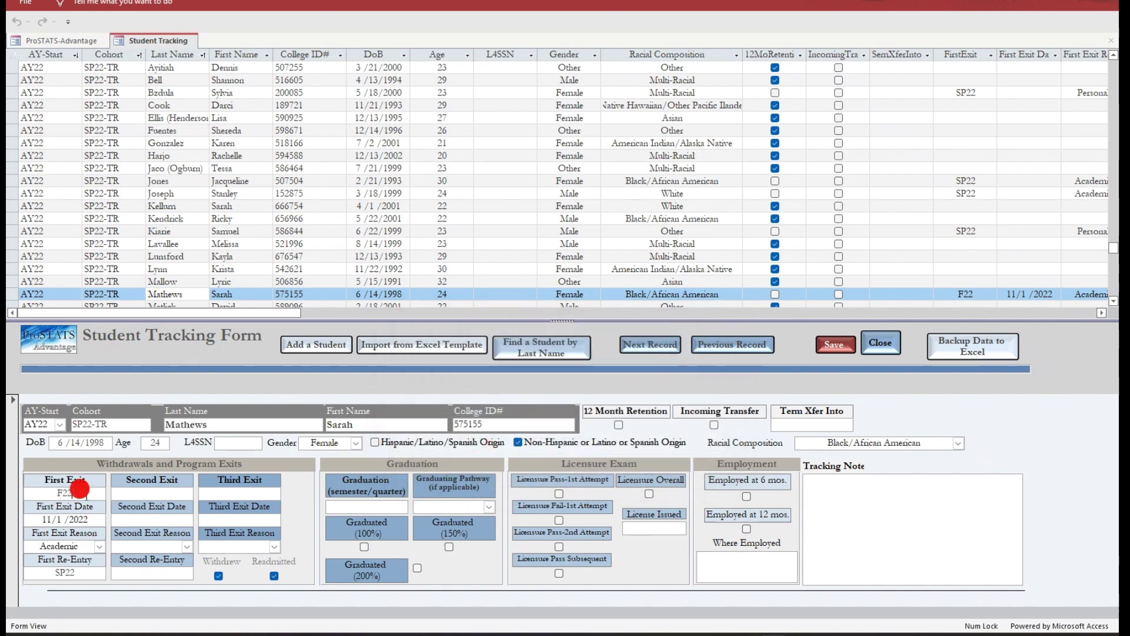
pyautogui.click(81, 572)
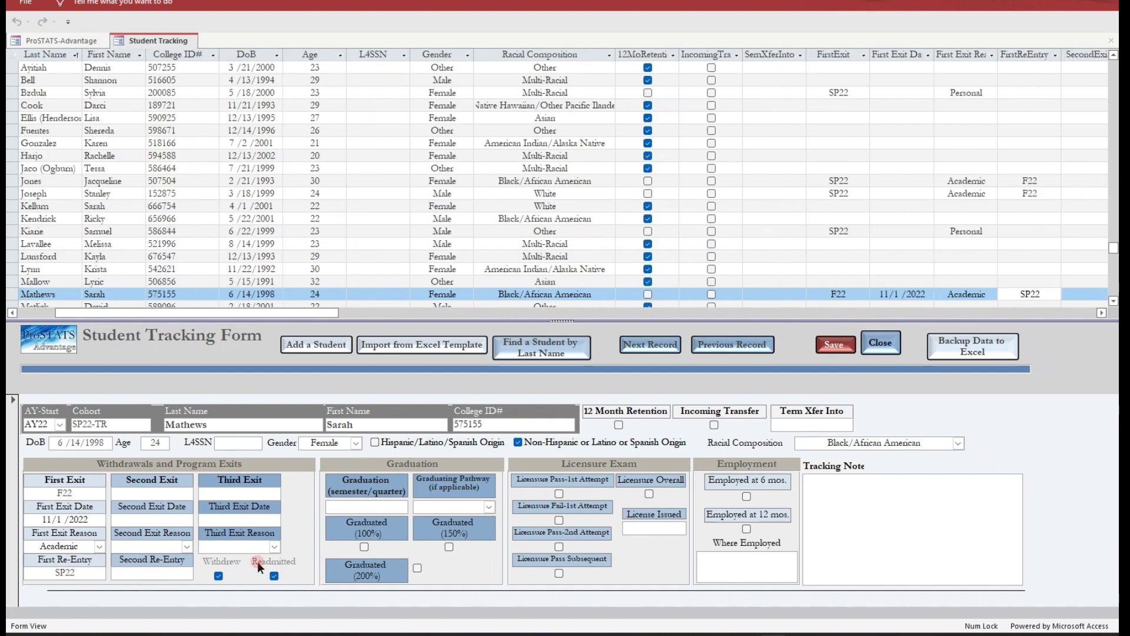
pyautogui.click(366, 505)
pyautogui.write('SP24')
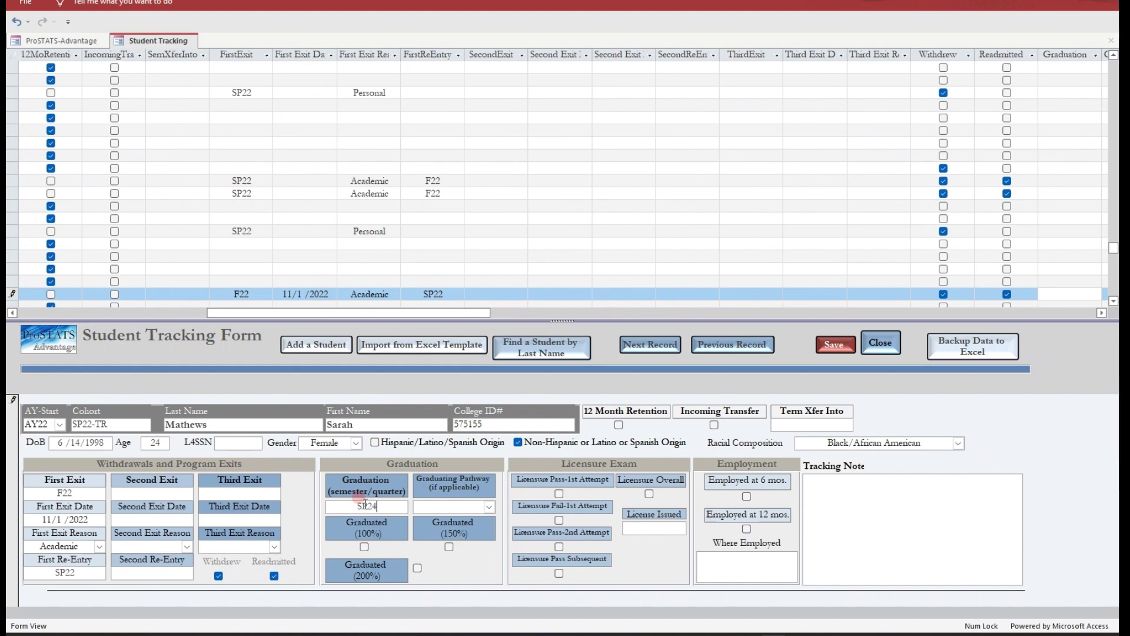
pyautogui.click(441, 505)
pyautogui.write('traditional')
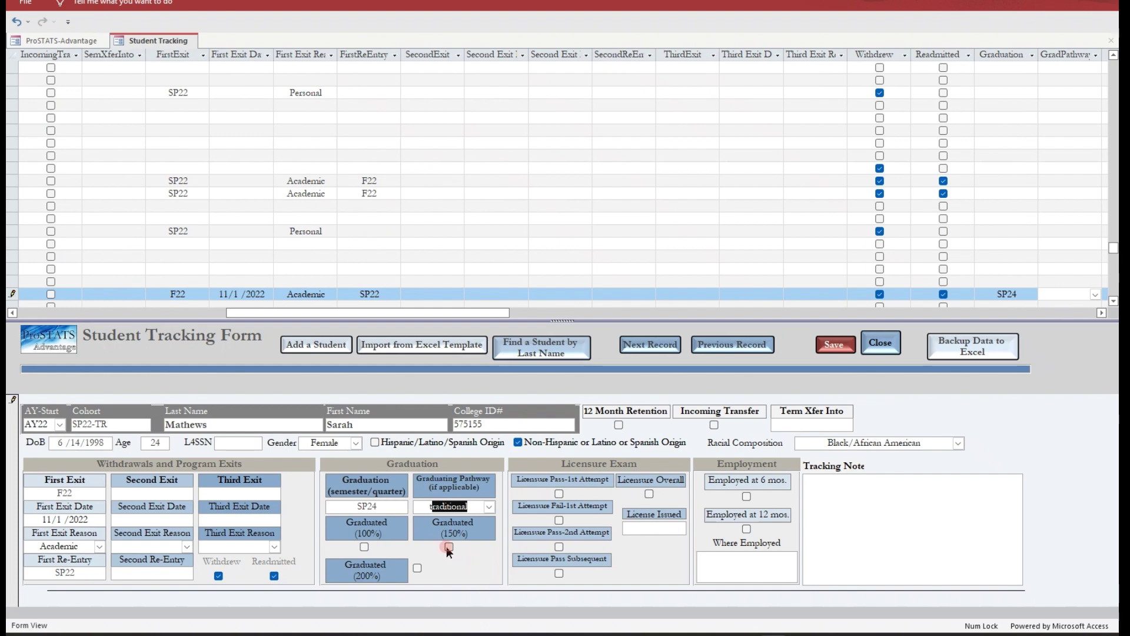
pyautogui.click(449, 546)
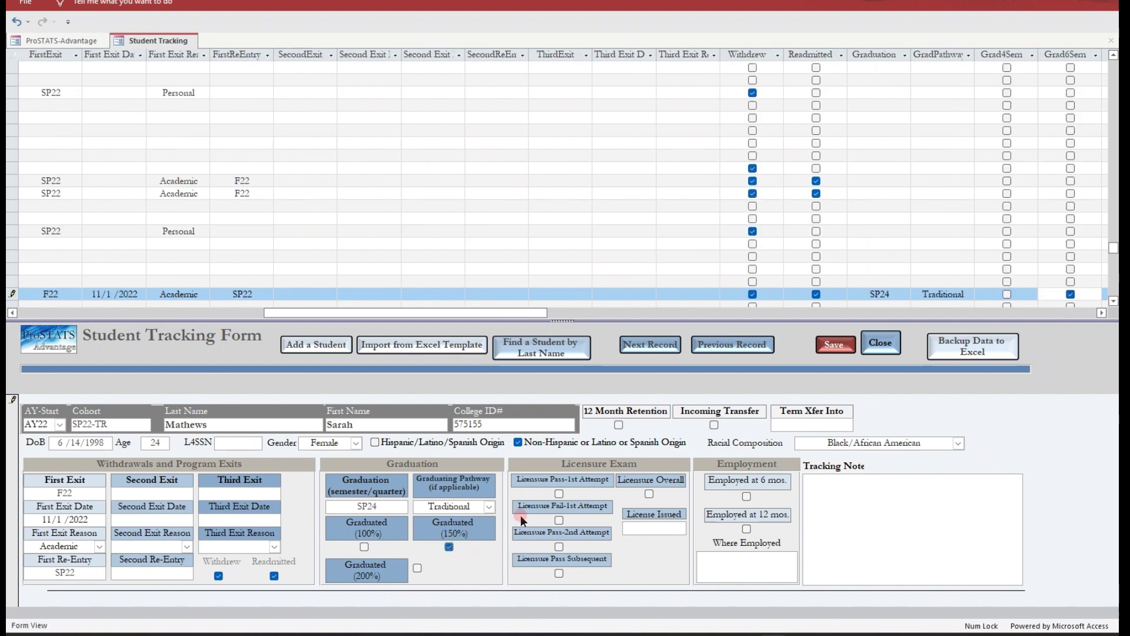
pyautogui.click(560, 341)
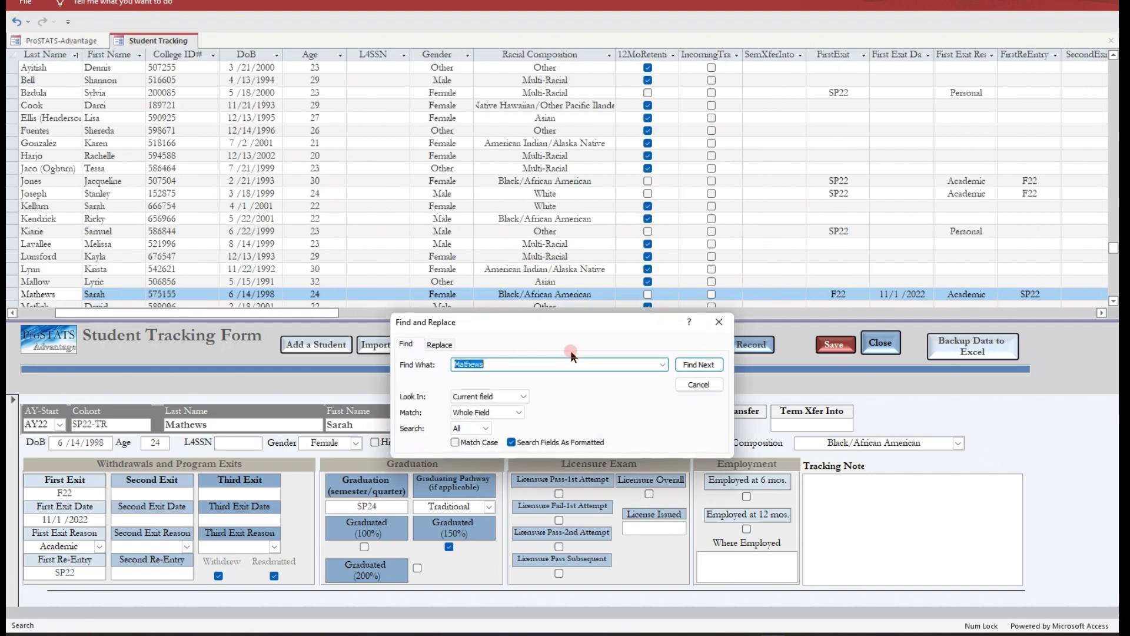
# - Find the second readmitted student by last name and record SP24, Traditional, Graduated (150%)
pyautogui.write('pitts')
pyautogui.press('Return')
pyautogui.click(723, 321)
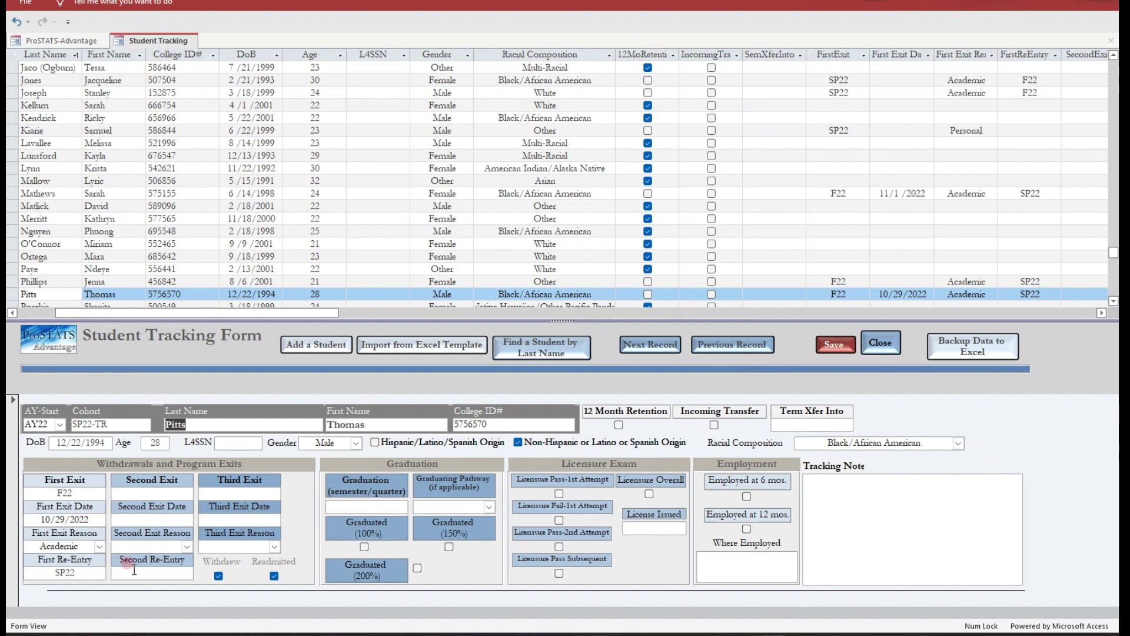
pyautogui.click(347, 505)
pyautogui.write('SP')
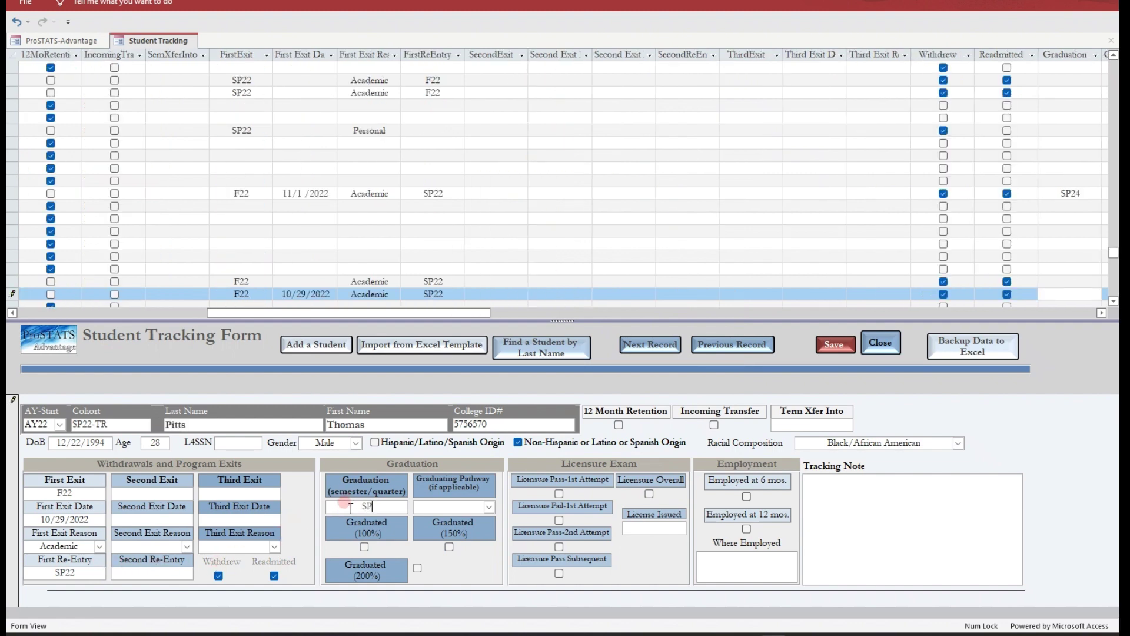
pyautogui.write('24')
pyautogui.press('Tab')
pyautogui.write('t')
pyautogui.click(449, 547)
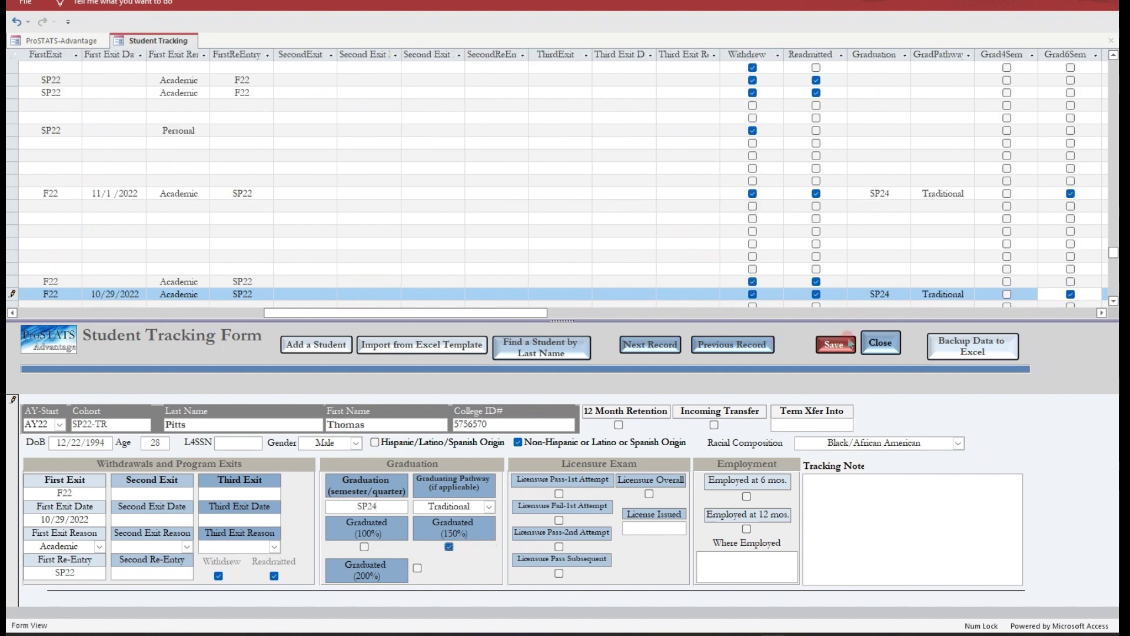
# - Save the student record and open Graduating Cohort Statistics for SP20 through SP24
pyautogui.click(842, 348)
pyautogui.click(879, 344)
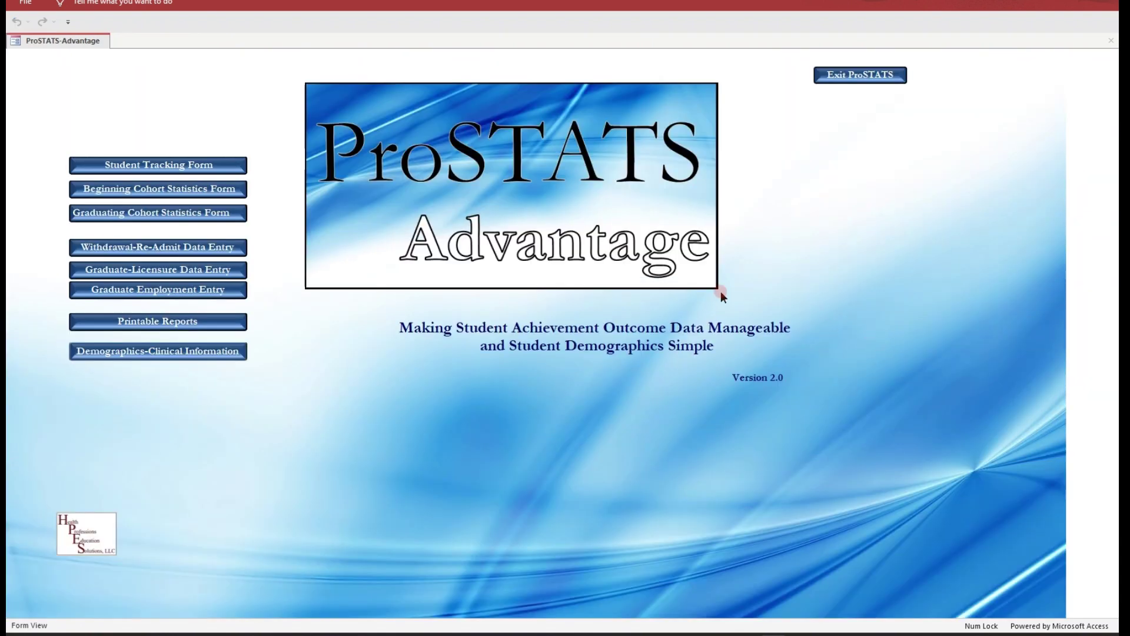
pyautogui.click(151, 213)
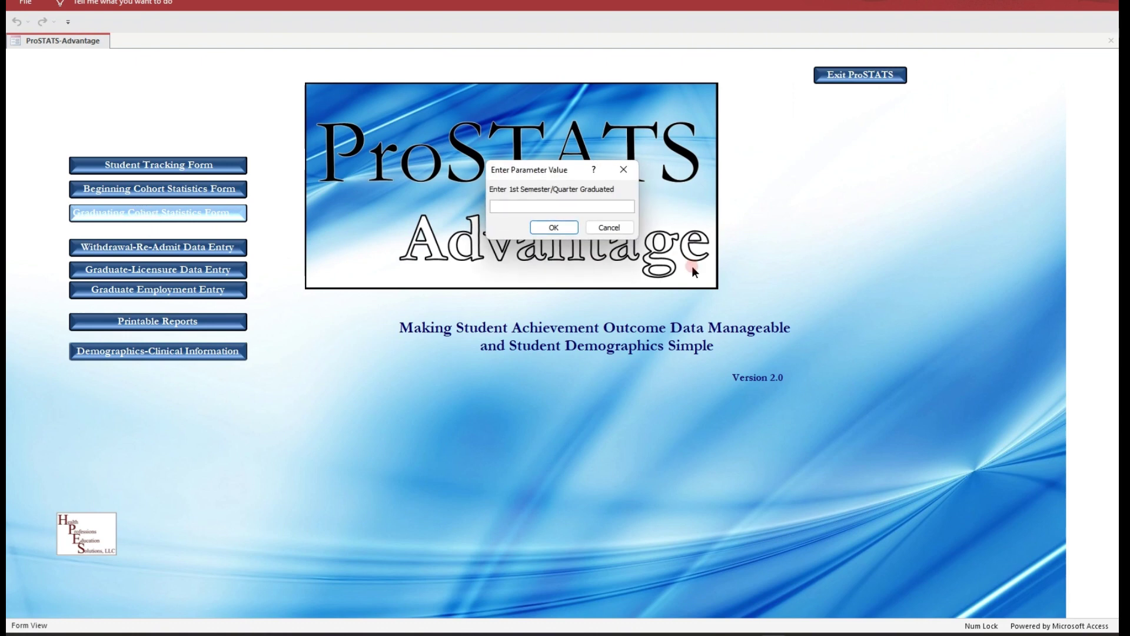
pyautogui.write('sp20')
pyautogui.press('Return')
pyautogui.write('sp24')
pyautogui.press('Return')
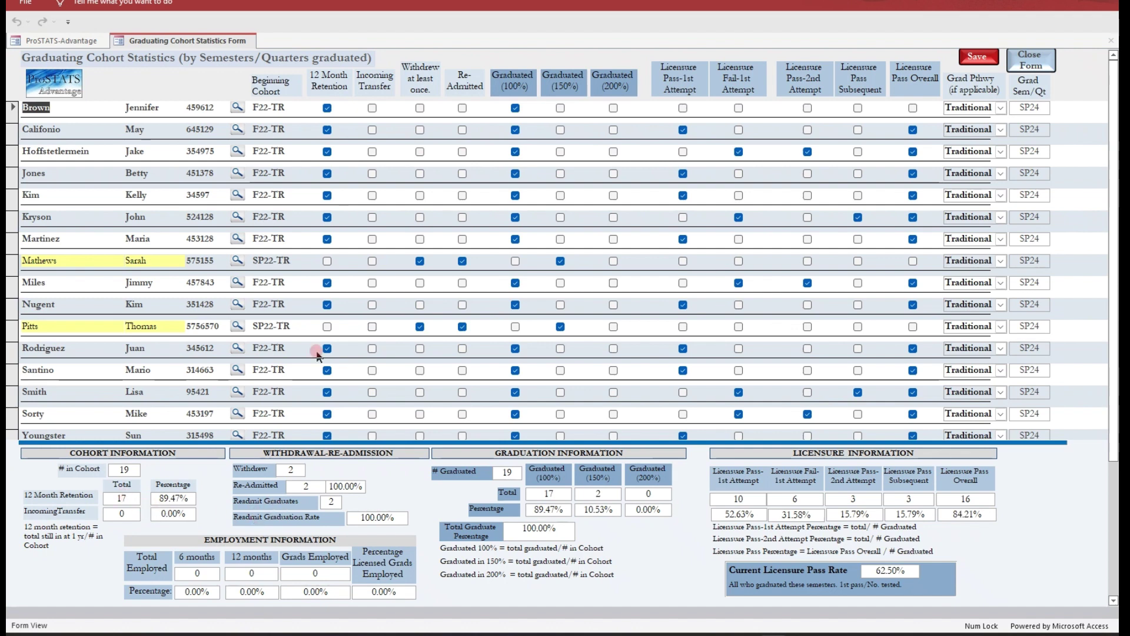
# - Tick 12 Month Retention for both readmitted graduates and save
pyautogui.click(327, 261)
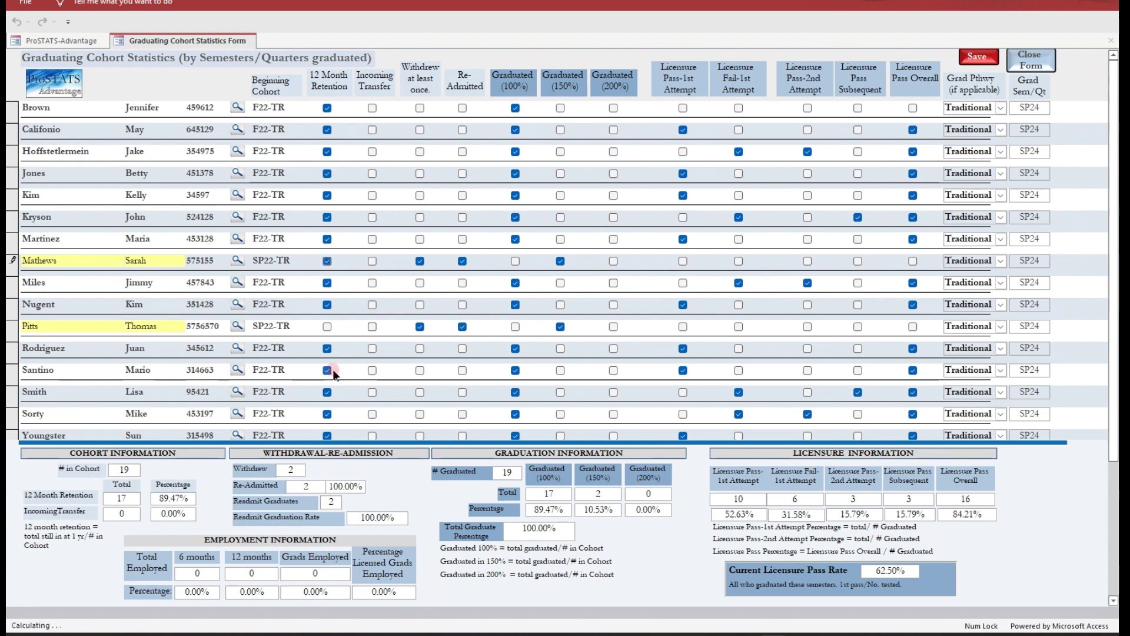
pyautogui.click(327, 326)
pyautogui.click(977, 57)
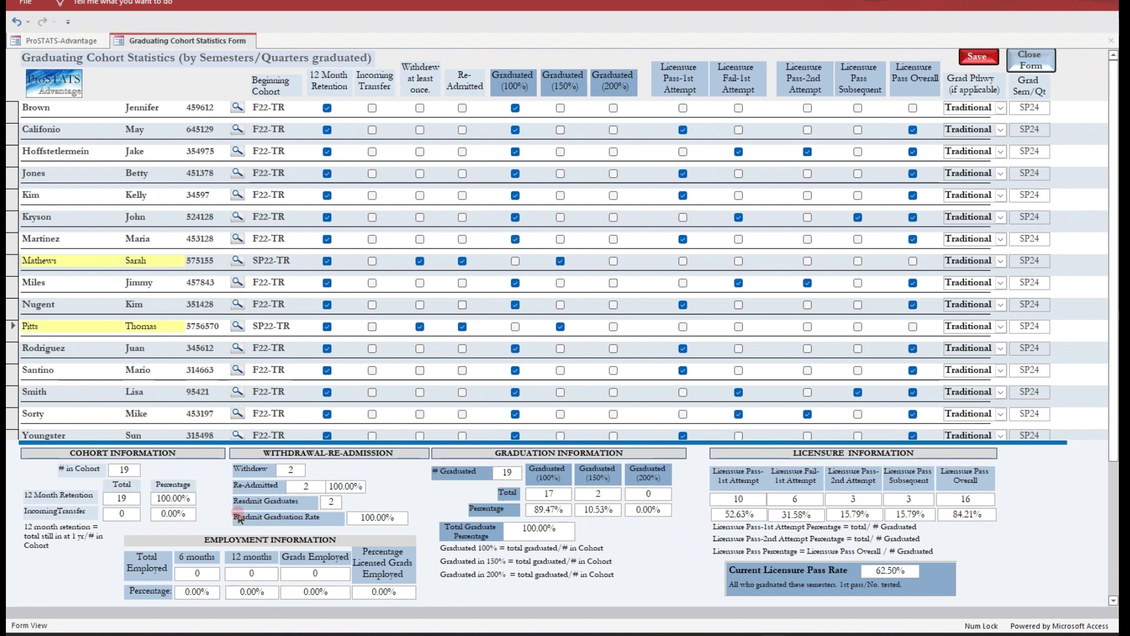